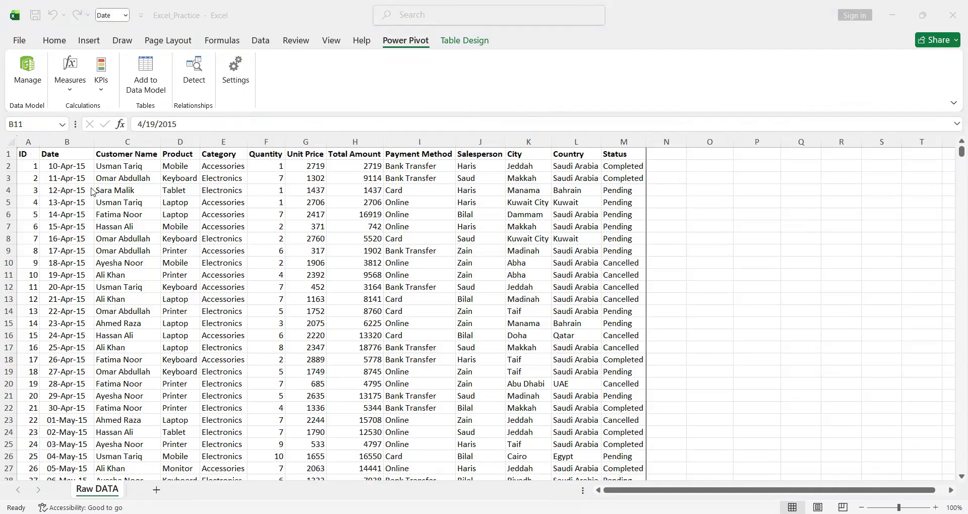
- Select the entire Raw DATA table, from the ID header through the last record in the Status column
click(32, 166)
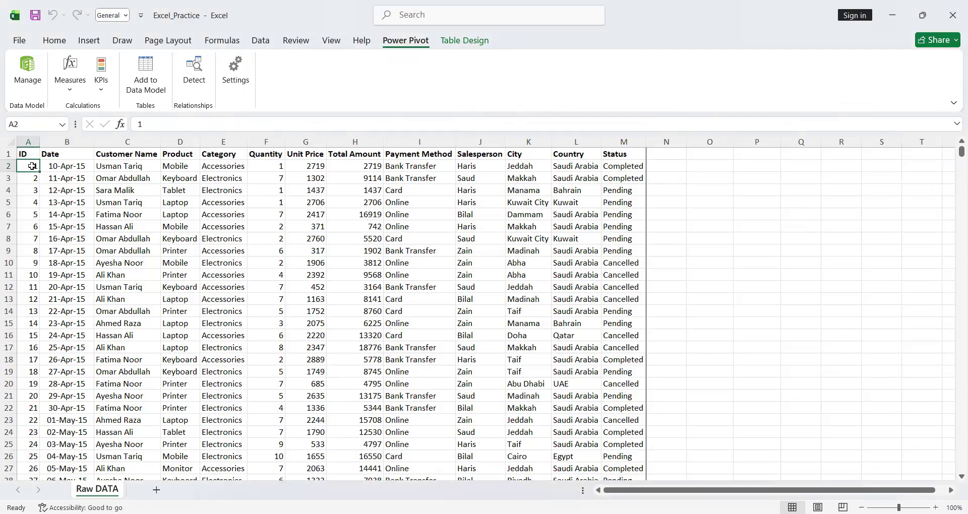
key(ctrl+Down)
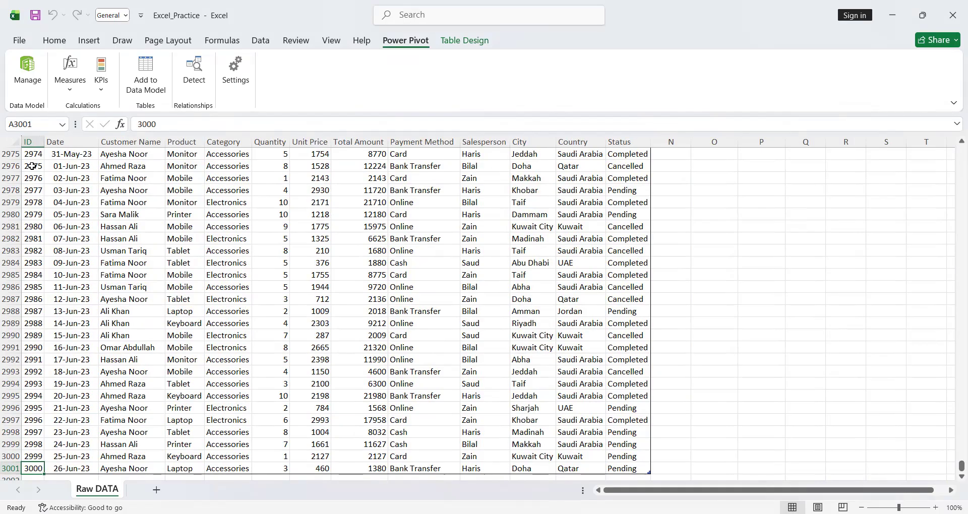
key(ctrl+Up)
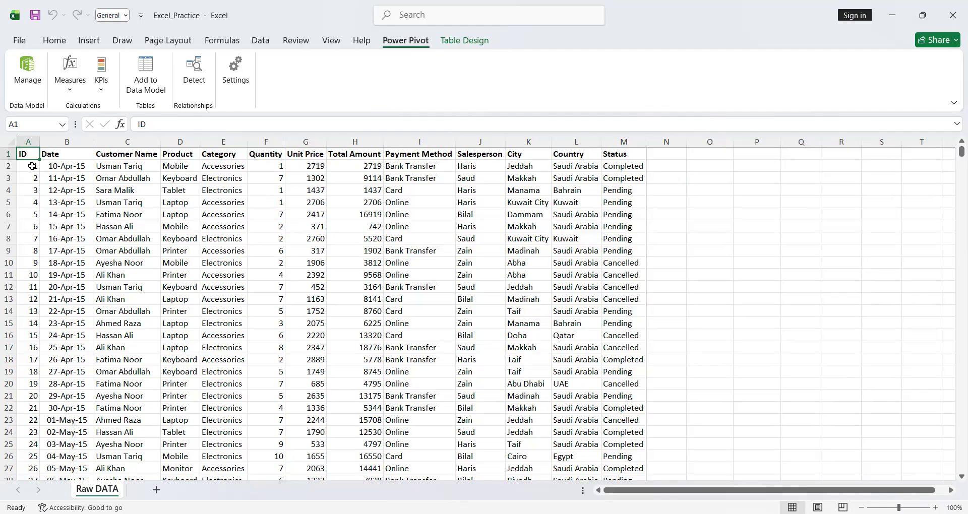
key(ctrl+shift+Right)
key(ctrl+shift+Down)
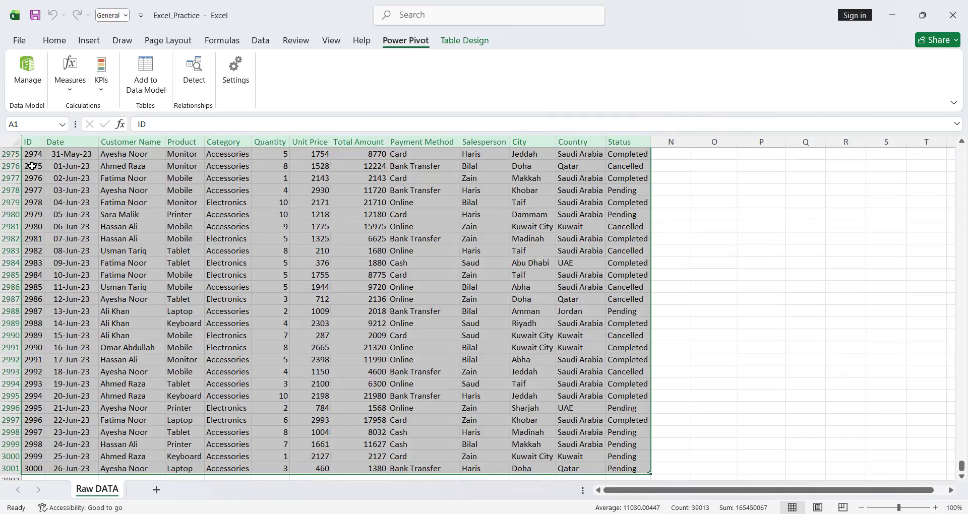
- Preview the recommended PivotTables, including unit price by city, total amount by country and quantity by payment method, without inserting any
click(96, 45)
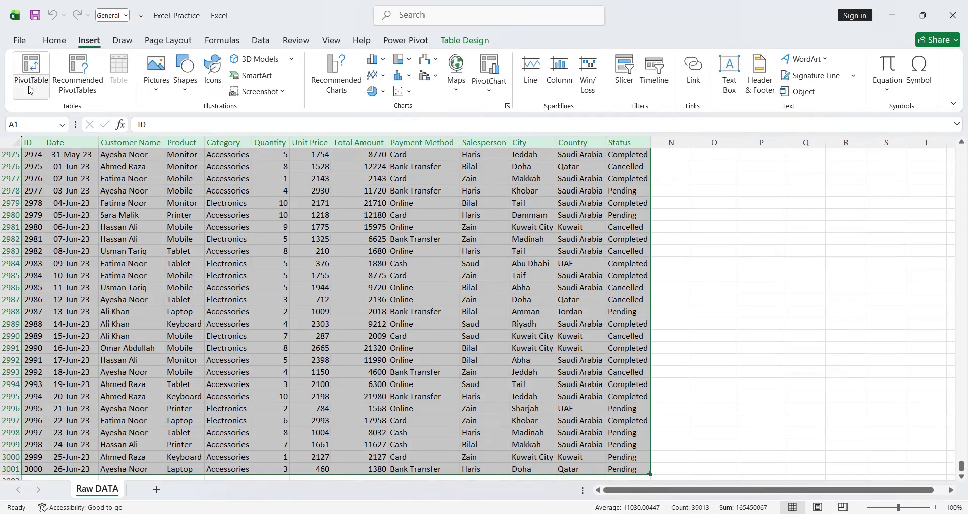
click(78, 89)
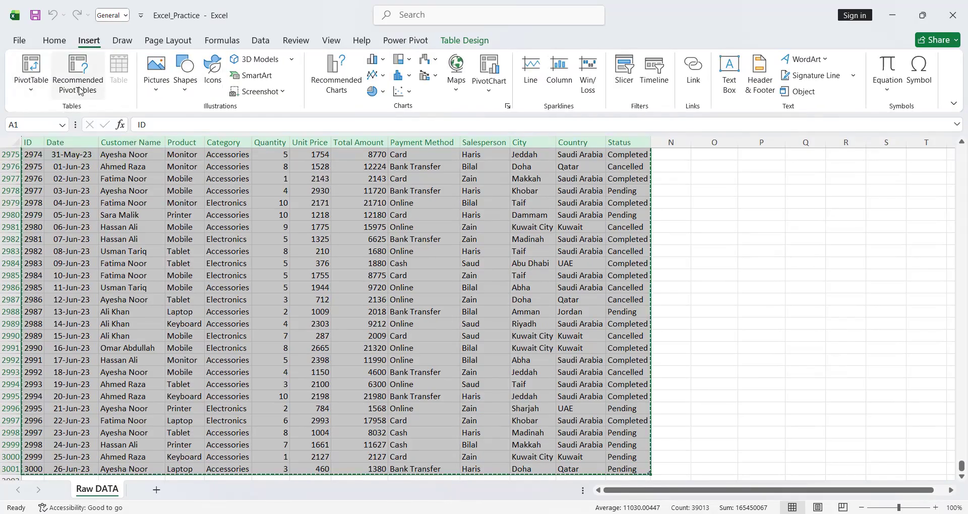
click(483, 329)
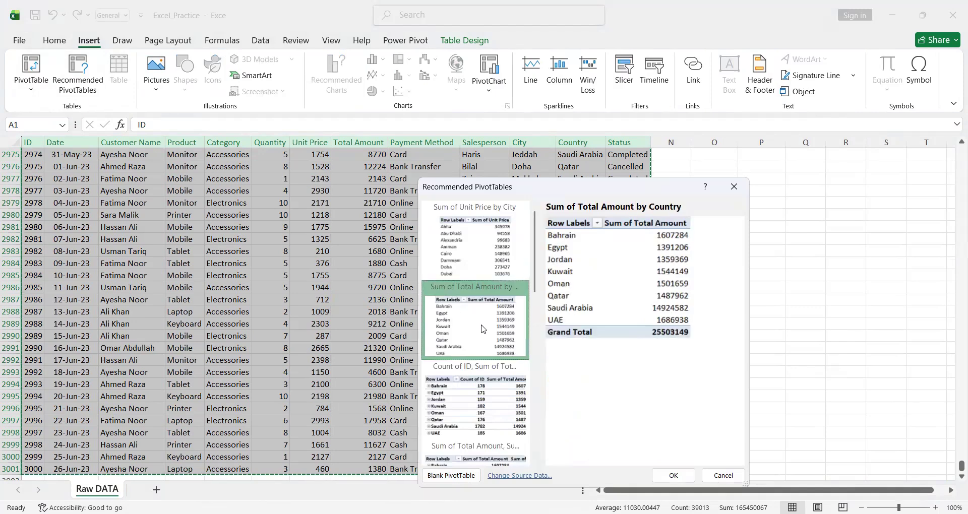
scroll(483, 329, down, 4)
scroll(484, 329, up, 4)
click(473, 262)
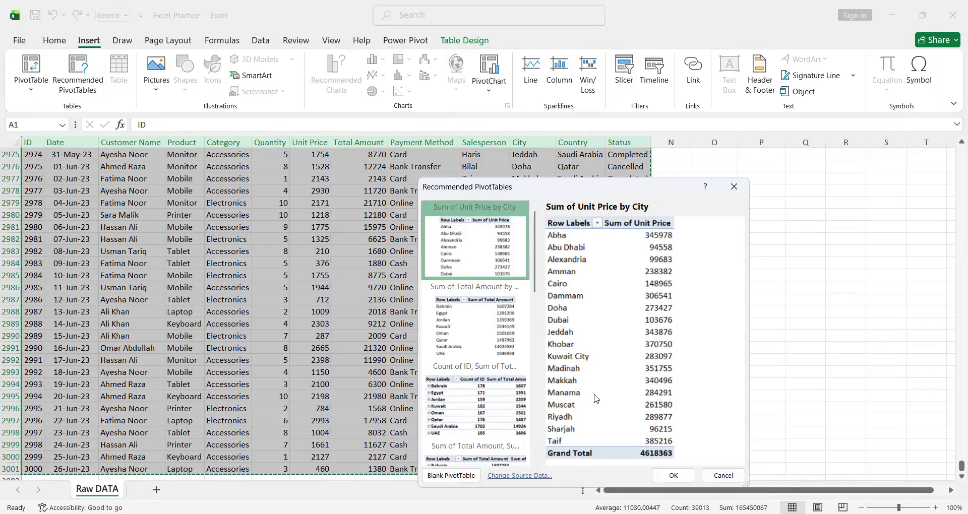
click(461, 352)
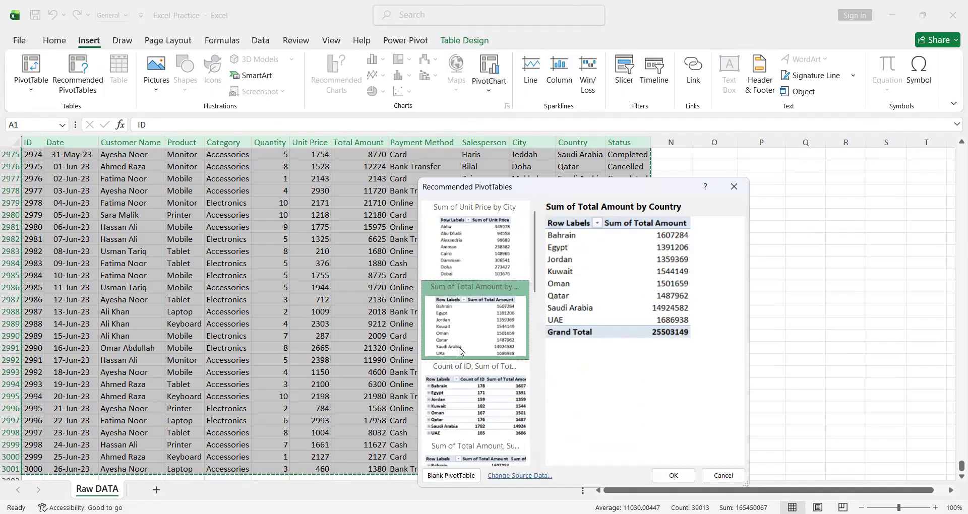
click(464, 399)
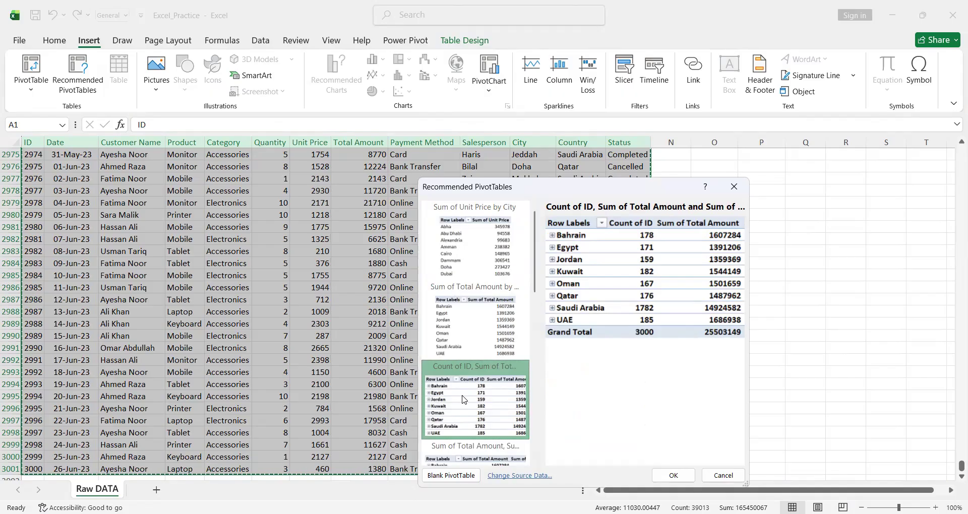
scroll(464, 400, down, 5)
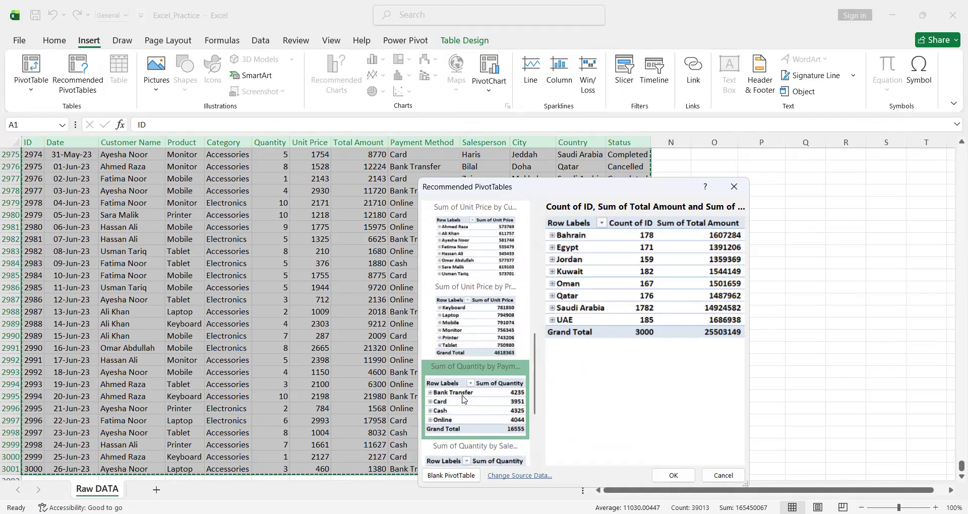
click(464, 399)
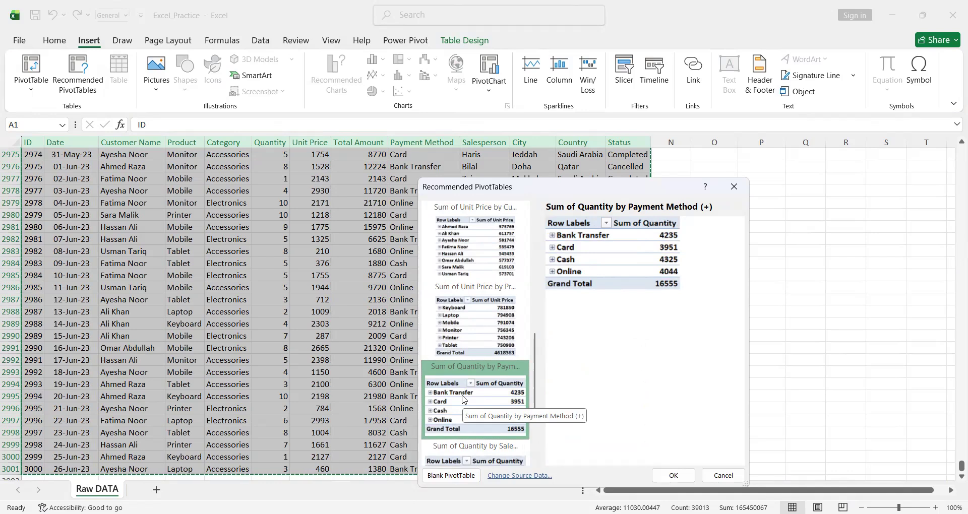
scroll(465, 399, down, 3)
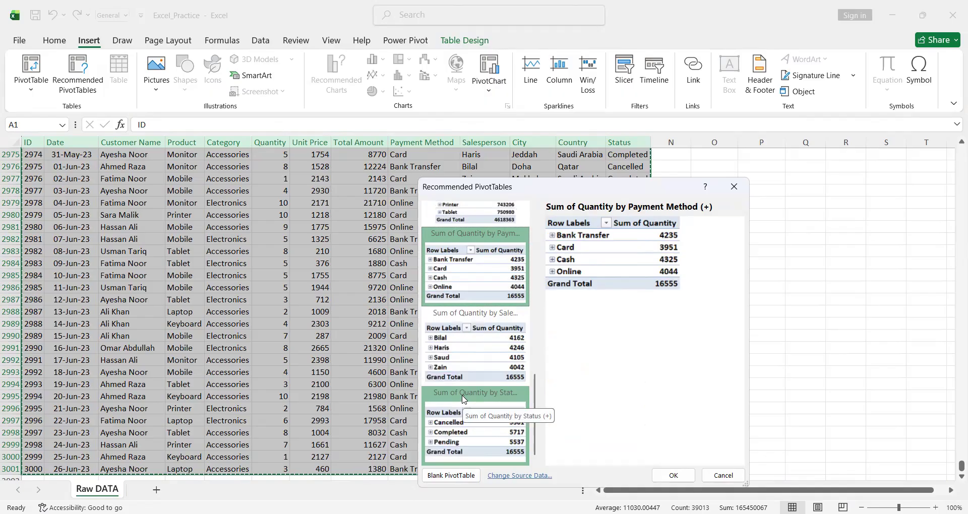
click(737, 189)
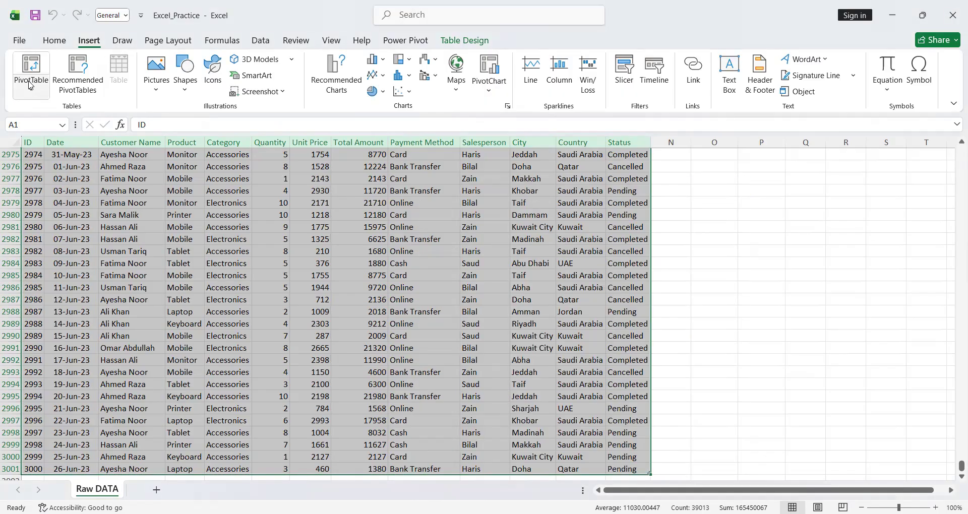
- Create a PivotTable from Table1 on a new worksheet and add the Date field to its rows
click(30, 85)
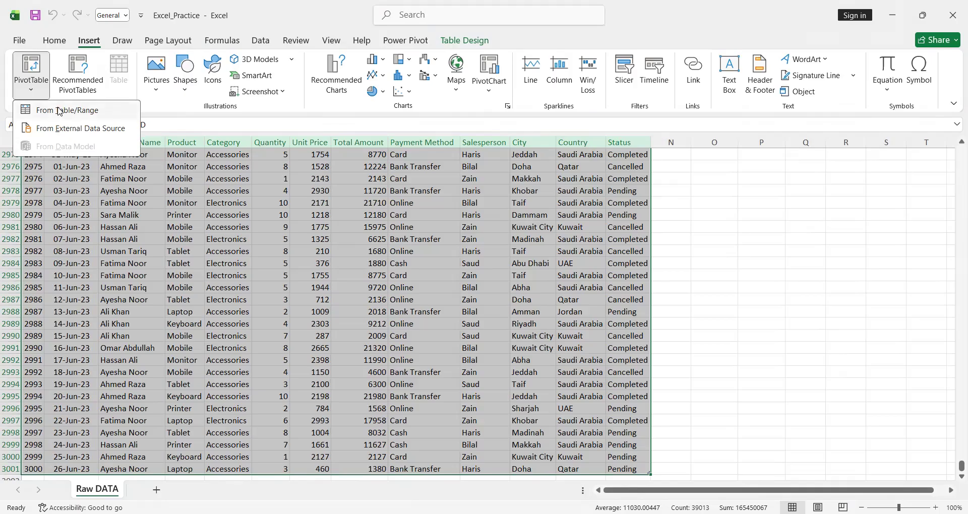
click(59, 111)
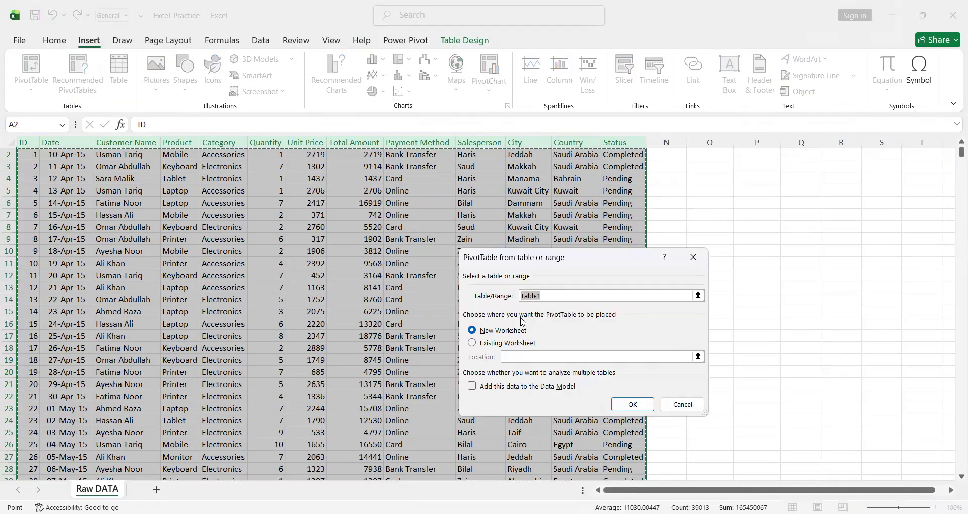
click(476, 345)
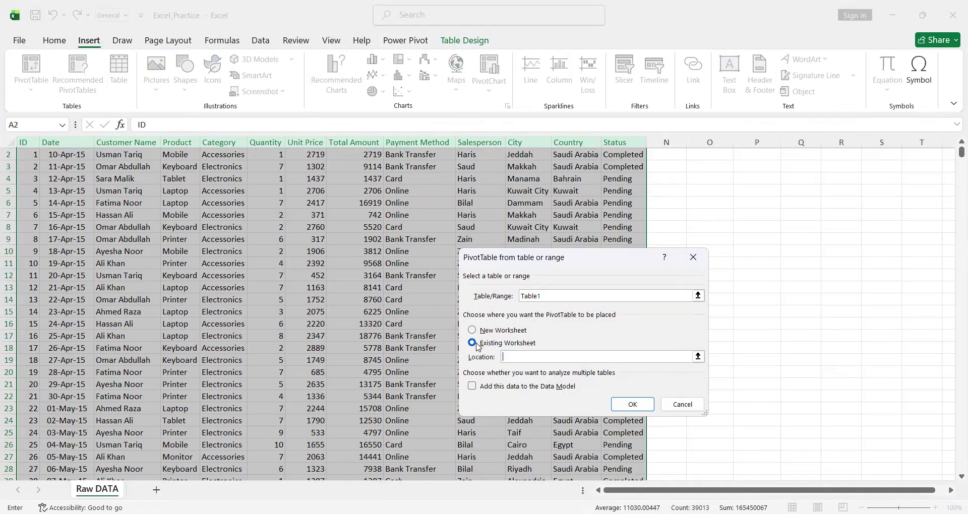
click(711, 154)
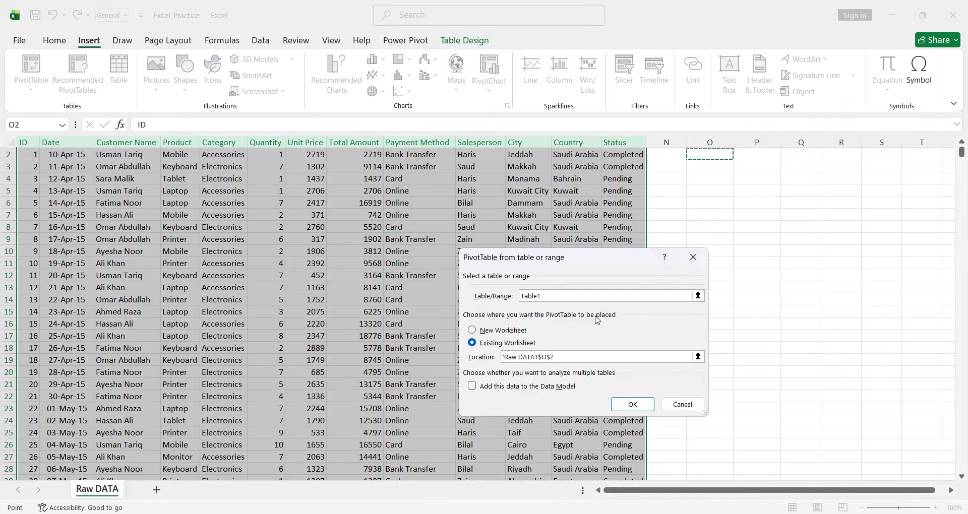
click(472, 330)
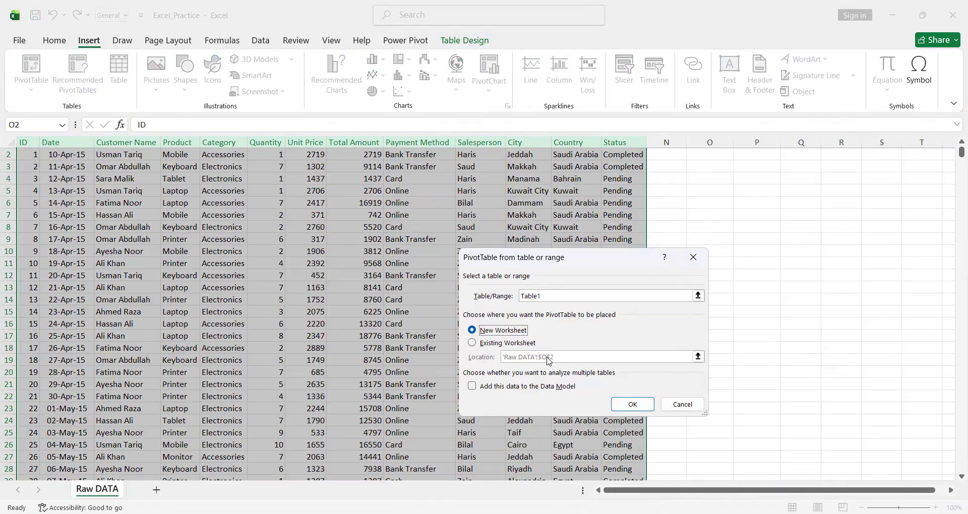
click(472, 343)
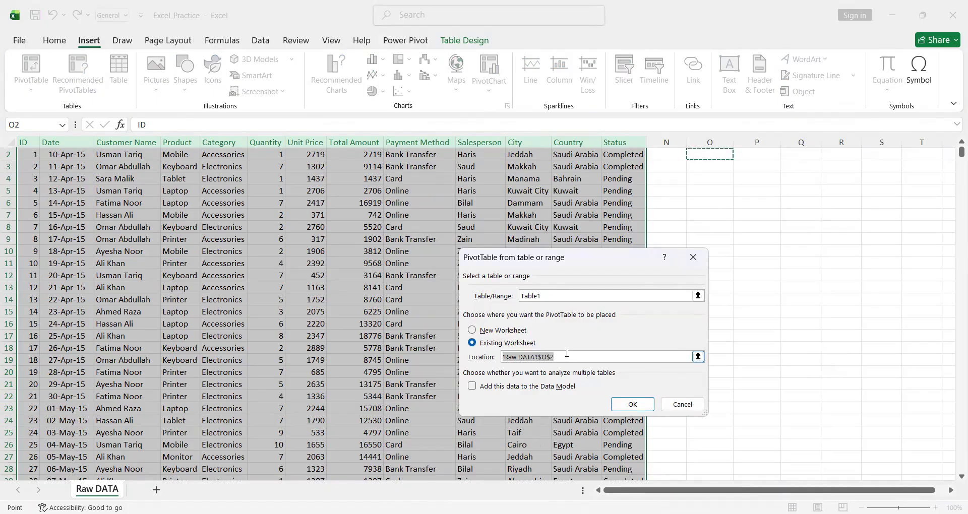
key(BackSpace)
click(472, 331)
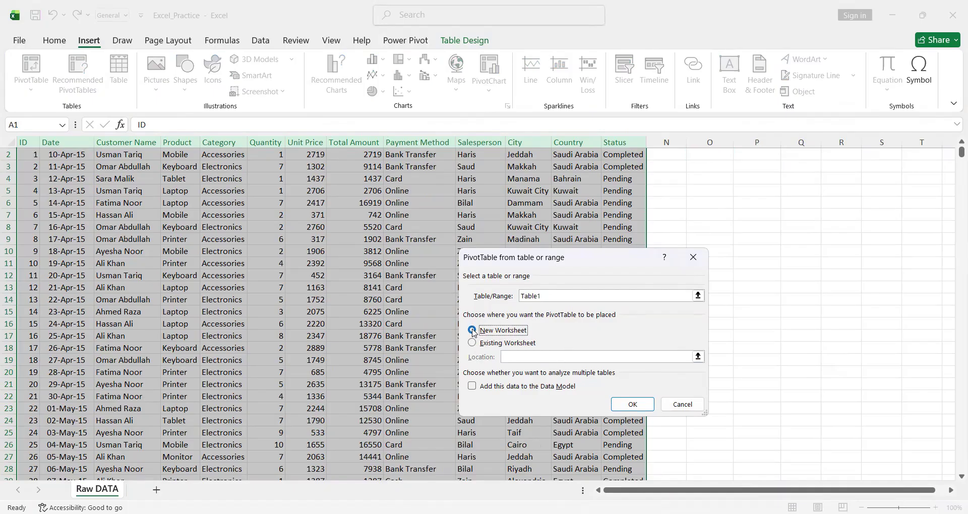
click(634, 405)
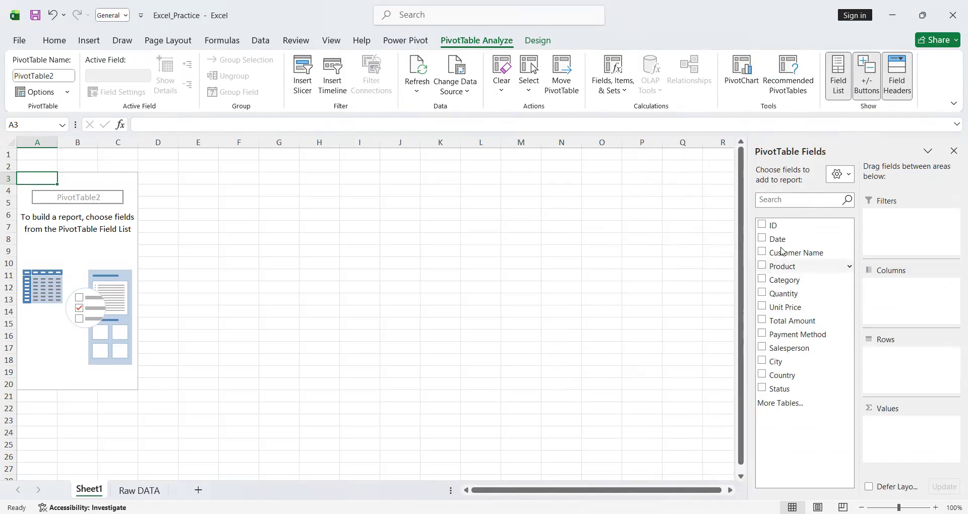
drag(781, 243, 914, 368)
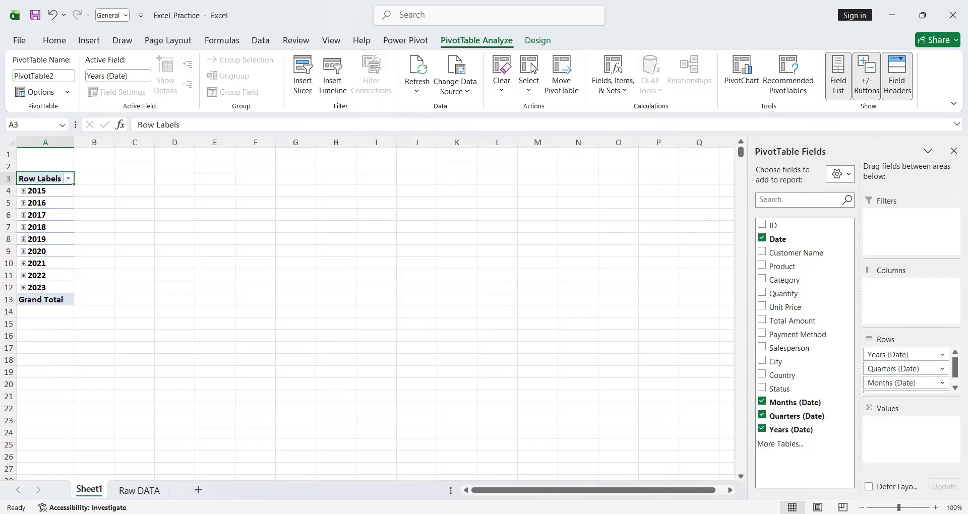
- Check the first and last dates in the Date column of the Raw DATA sheet and return to Sheet1
click(148, 496)
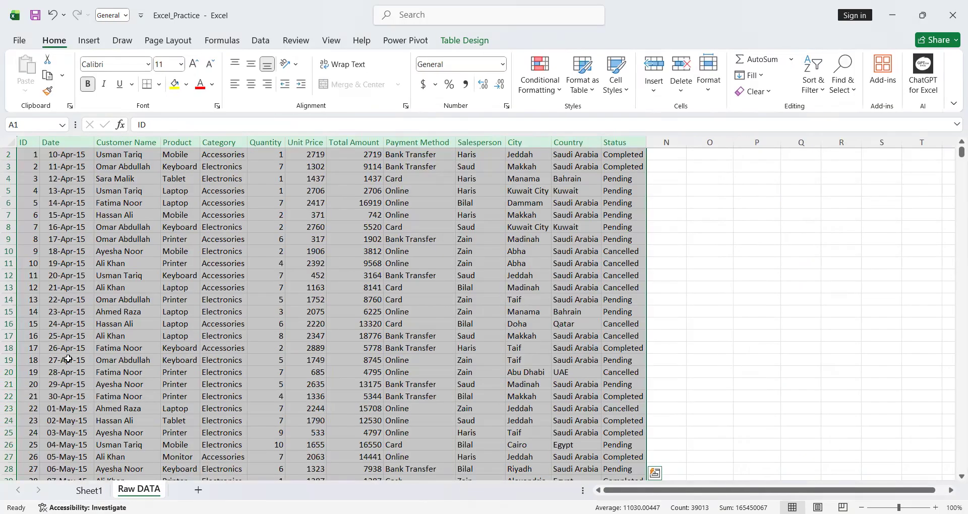
click(71, 337)
key(ctrl+shift+Up)
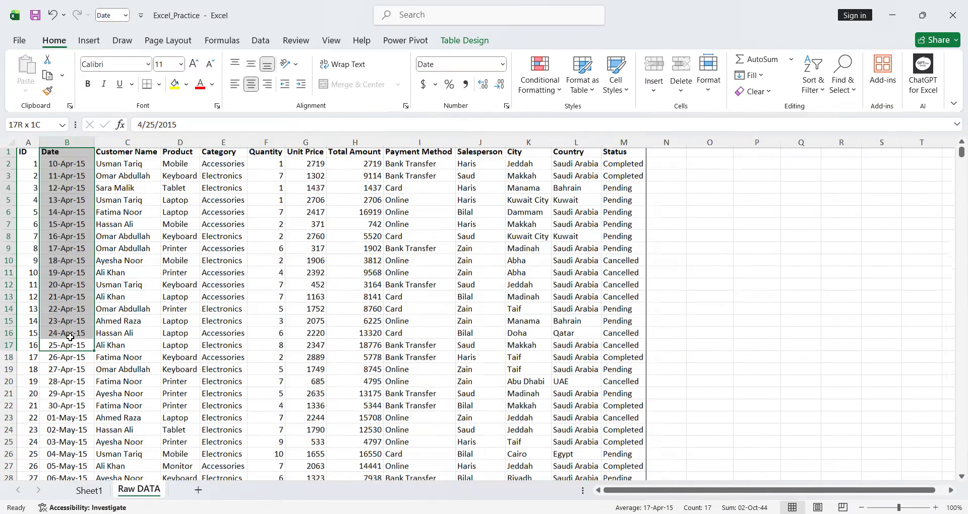
key(ctrl+Down)
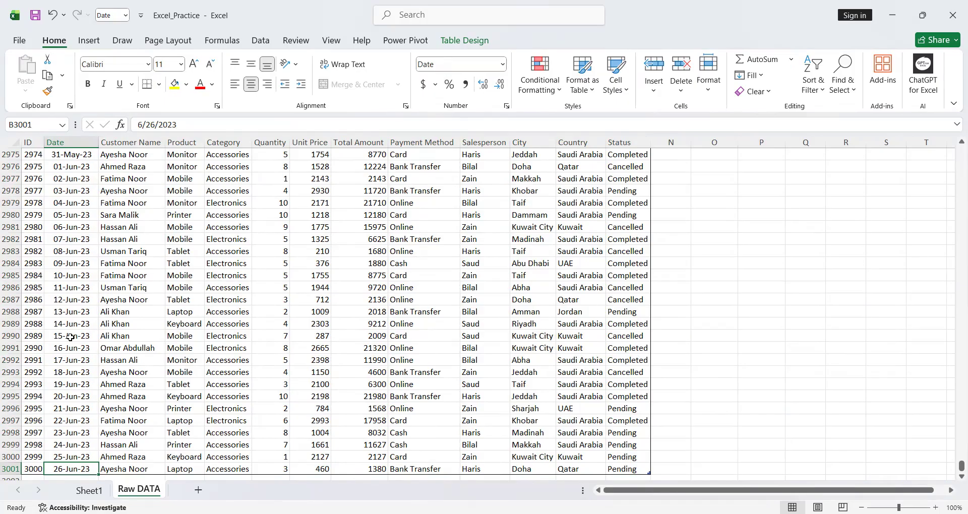
click(89, 492)
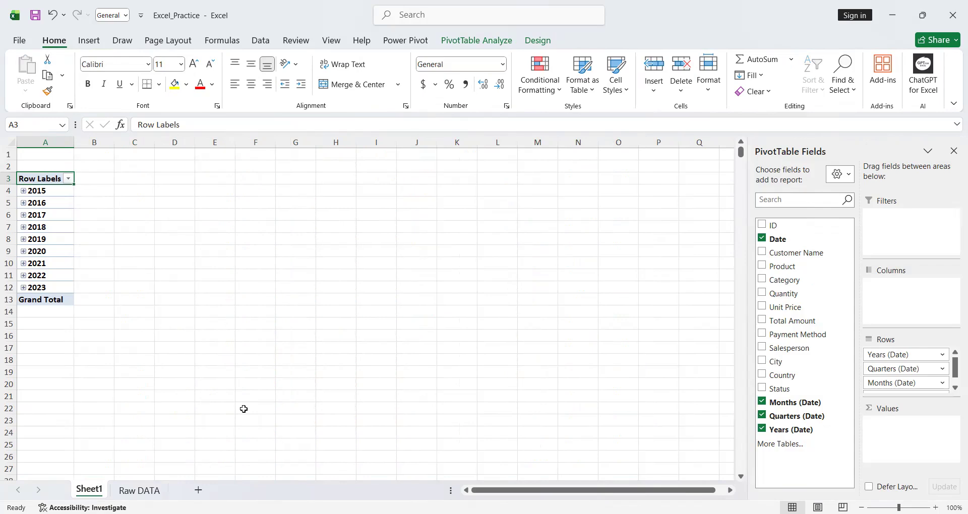
- Ungroup the PivotTable's year row labels into individual dates and undo the ungrouping
click(46, 196)
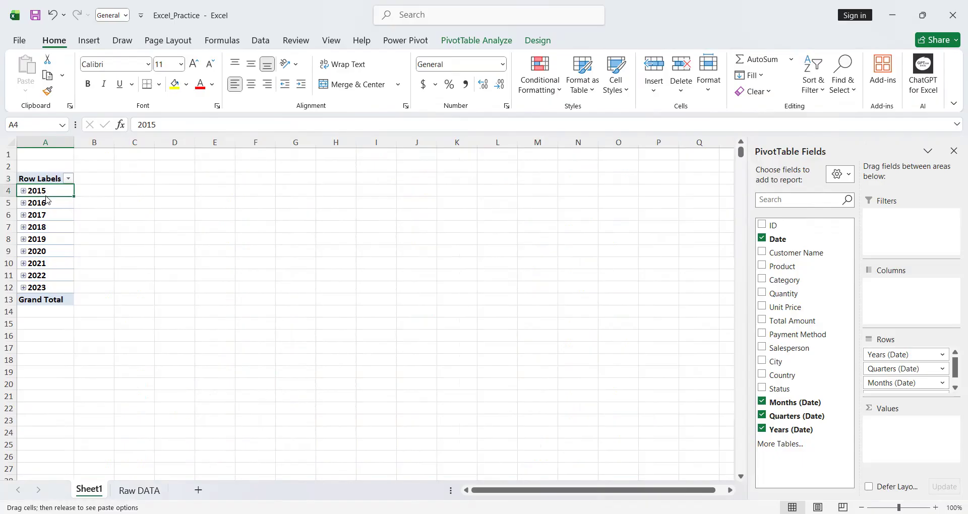
click(43, 213)
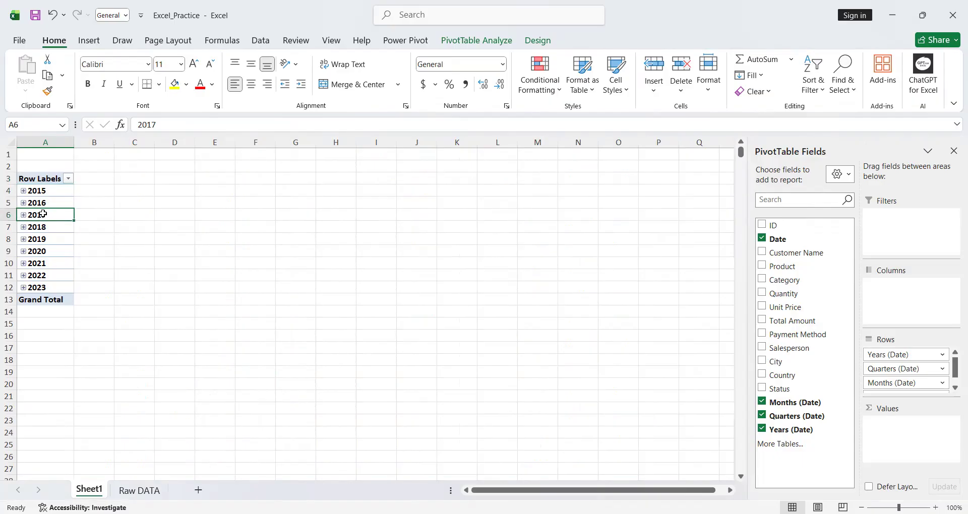
right_click(43, 214)
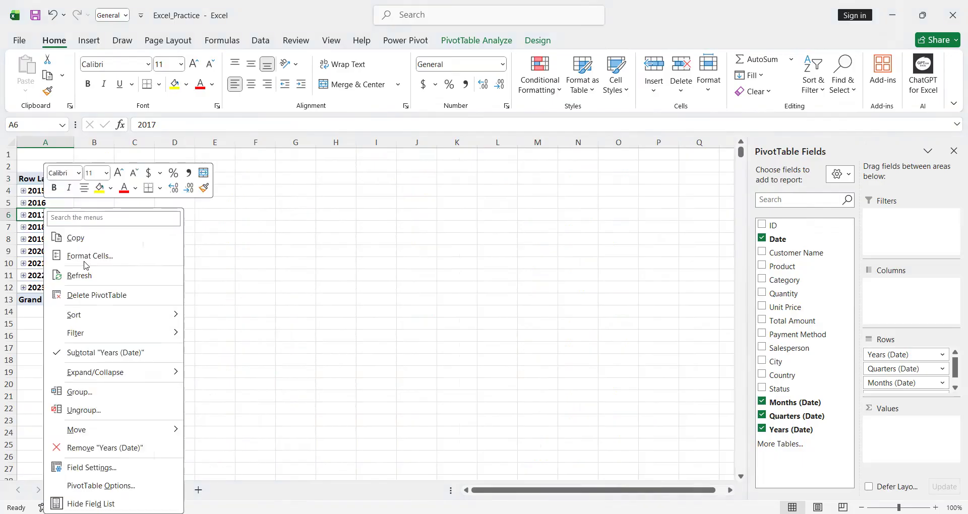
click(113, 412)
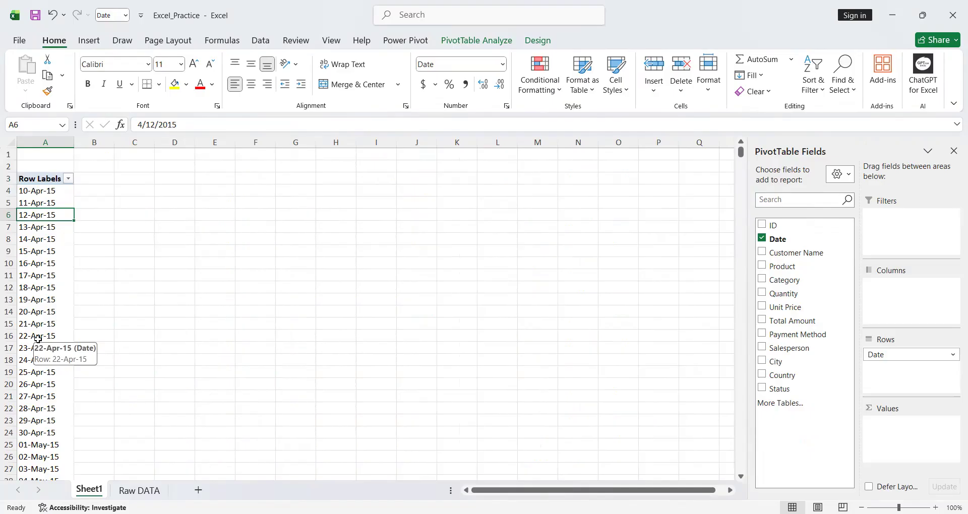
key(ctrl+z)
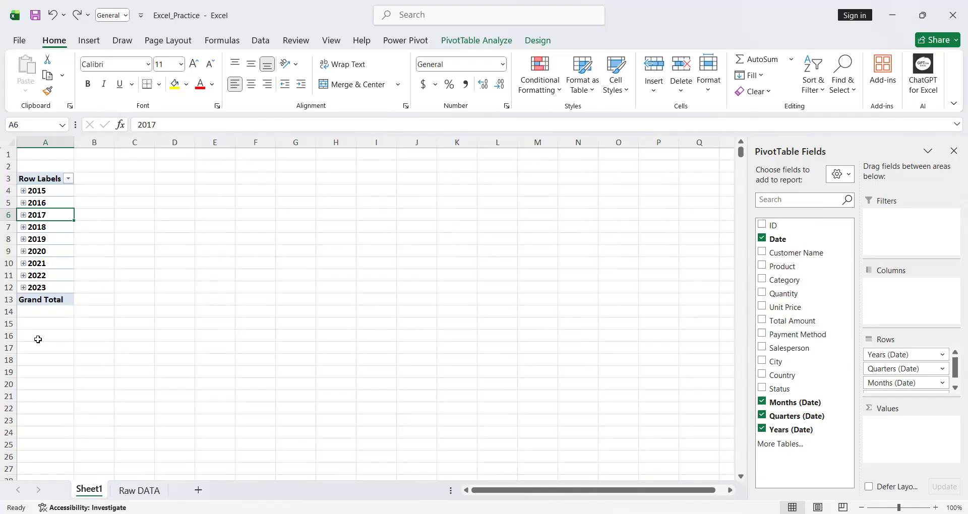
- Group the PivotTable's date labels by quarters and years only, without months, and undo the grouping
right_click(34, 215)
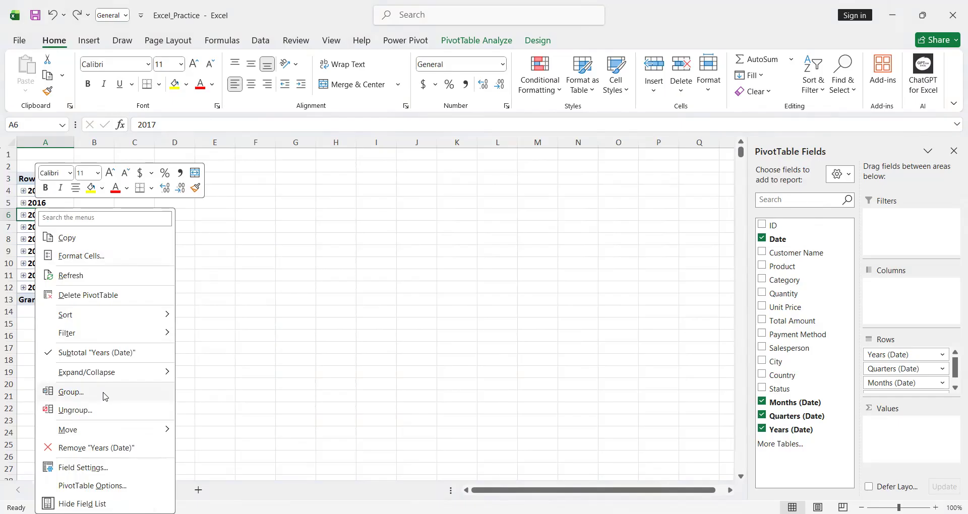
click(70, 392)
click(59, 415)
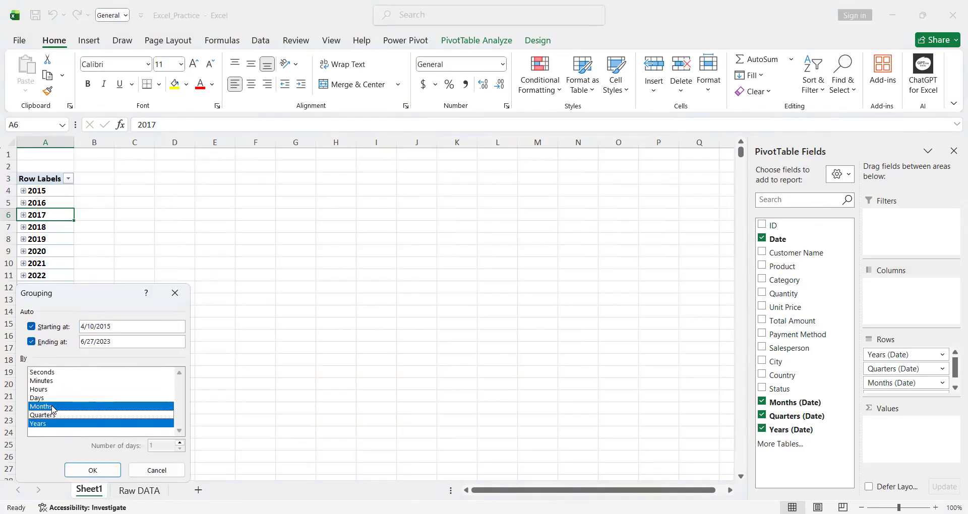
click(53, 408)
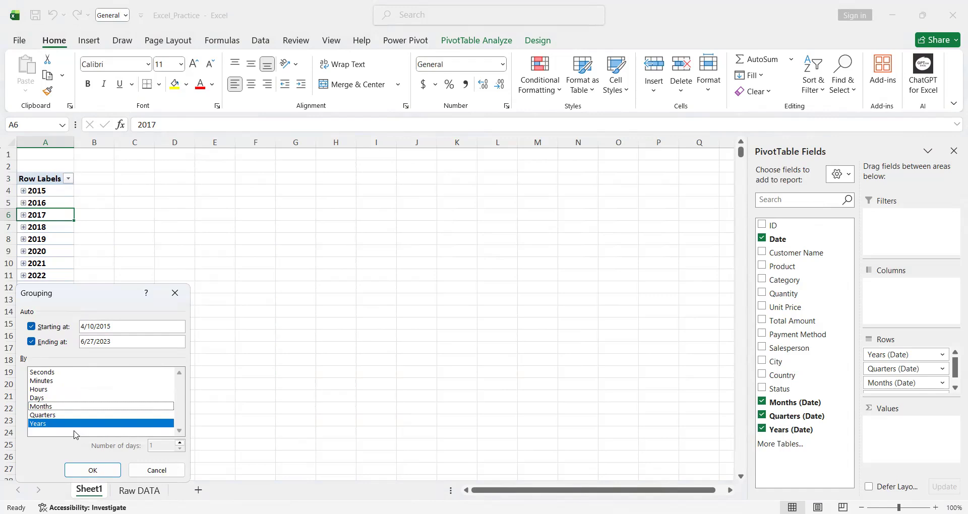
click(68, 416)
click(103, 467)
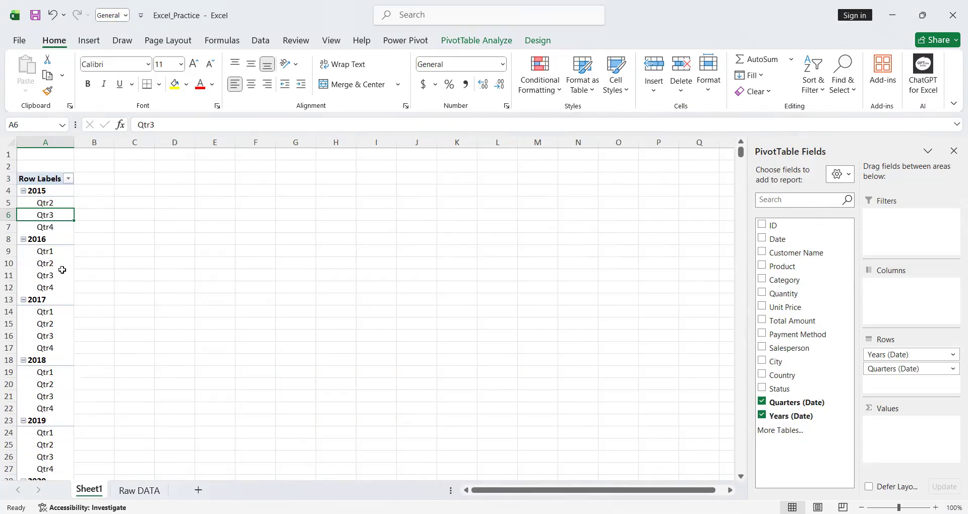
click(55, 252)
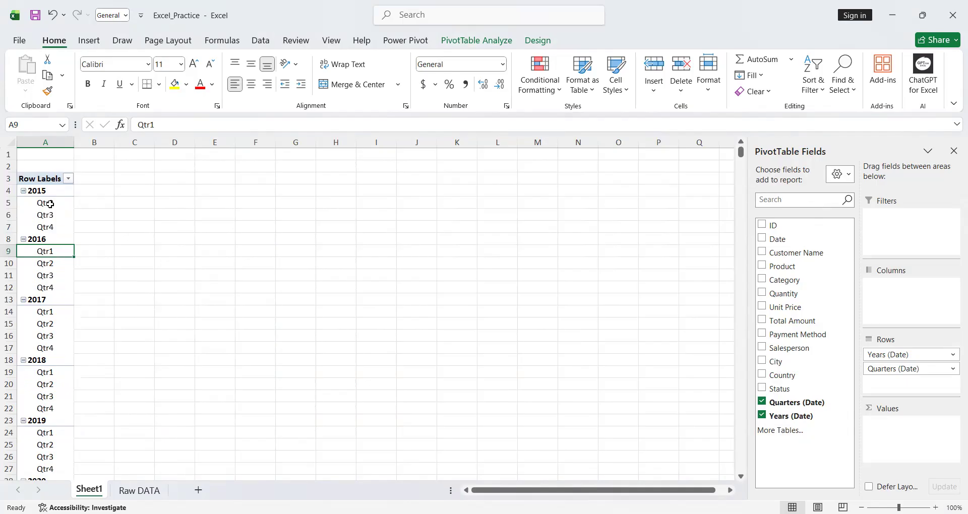
key(ctrl+z)
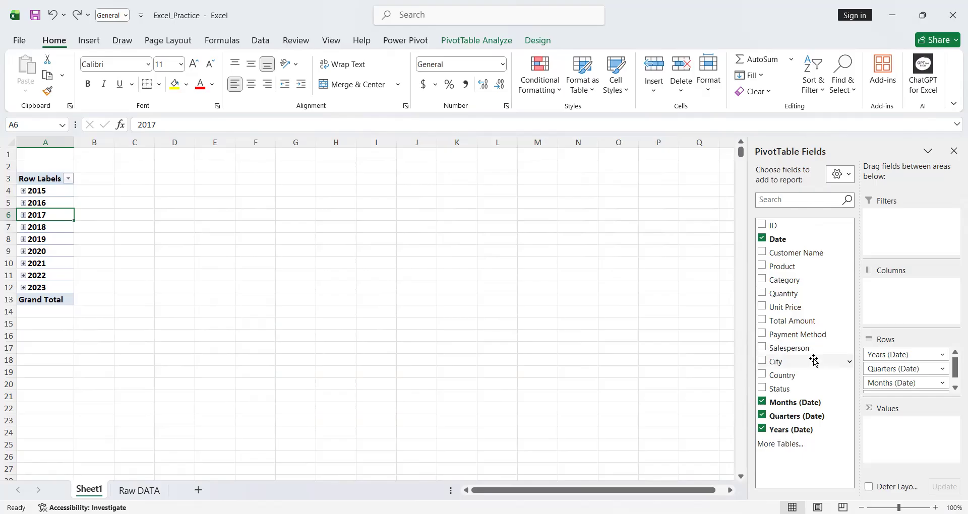
- Add the Total Amount field to the PivotTable's values as a sum
drag(776, 323, 899, 438)
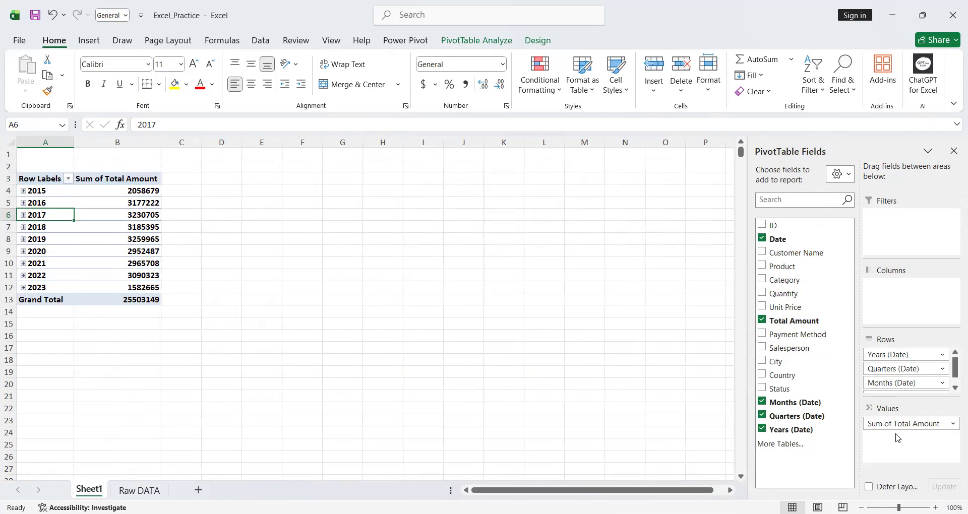
- Try the stacked layout for the PivotTable field list and restore the fields and areas sections side by side
click(841, 174)
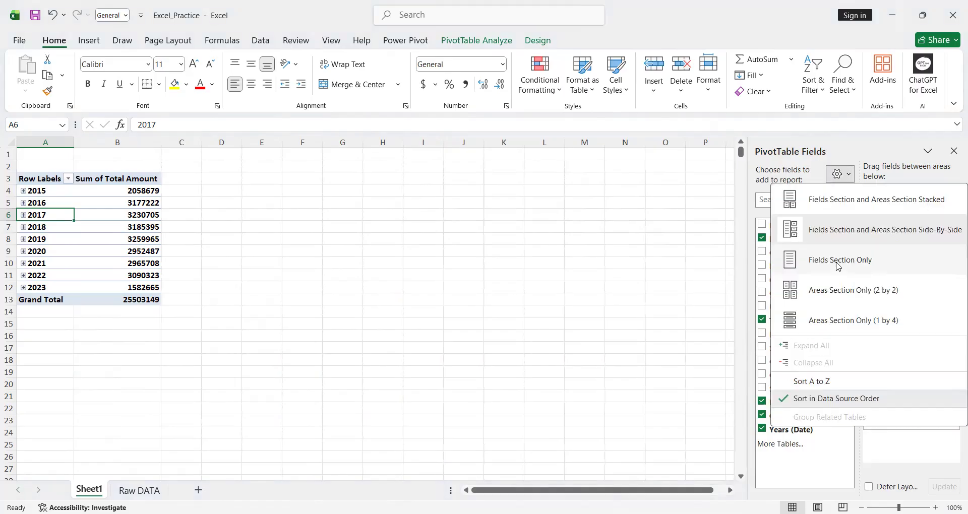
click(826, 211)
scroll(842, 316, down, 1)
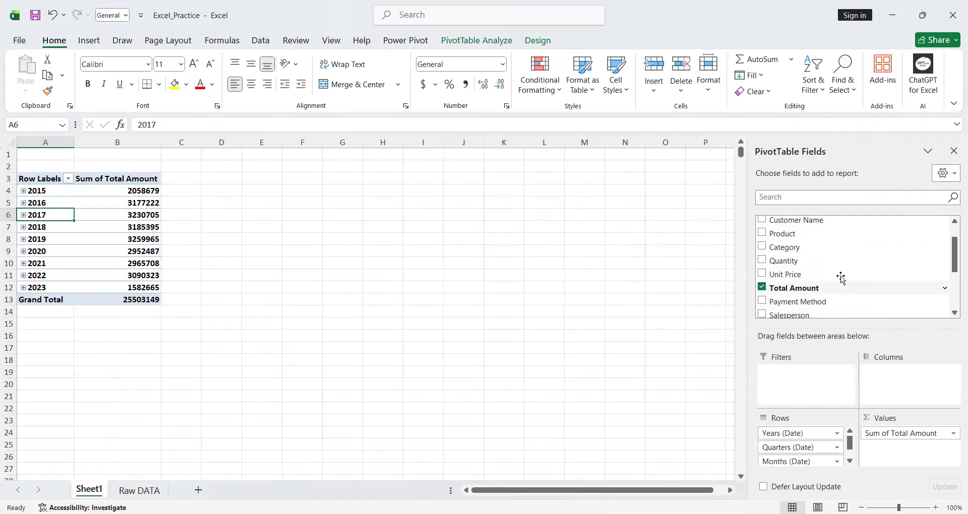
click(955, 176)
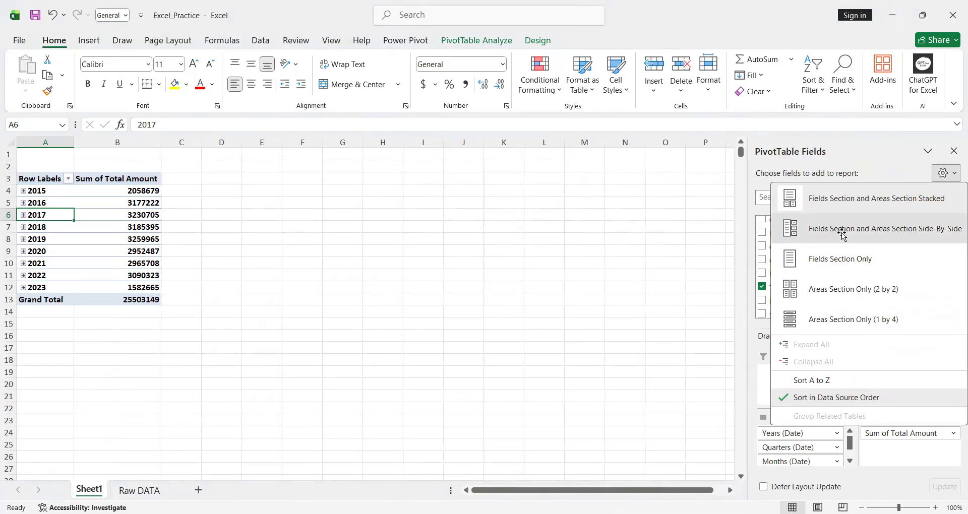
click(844, 235)
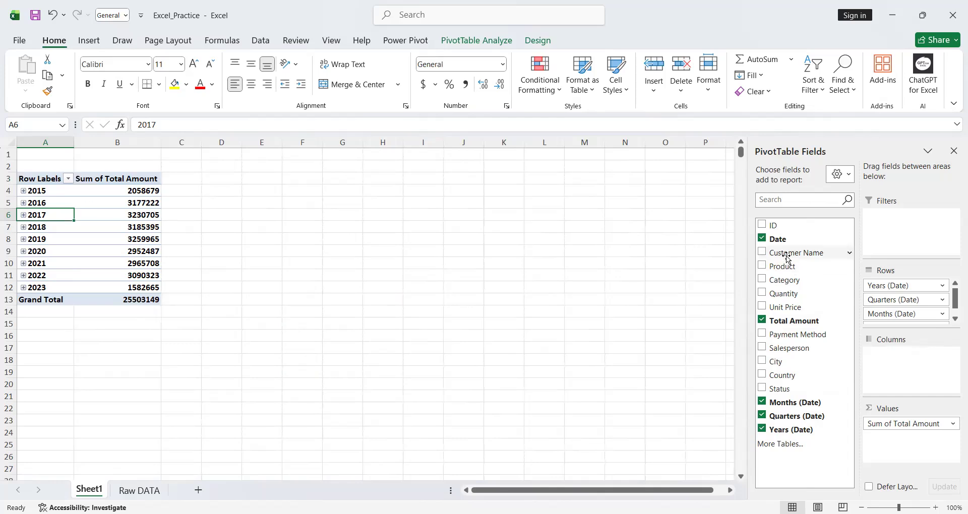
- Add Total Amount to the values a second time and show that column as % of Grand Total
drag(782, 322, 891, 438)
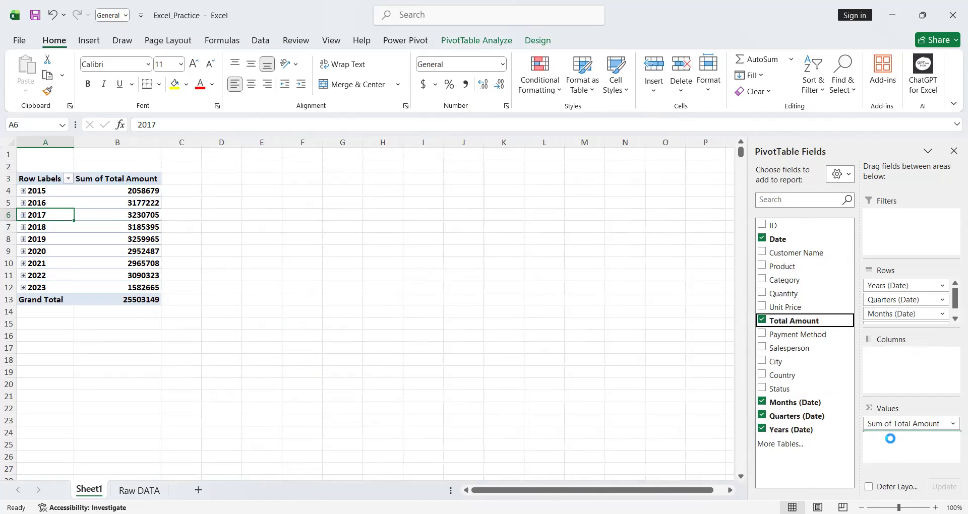
click(237, 202)
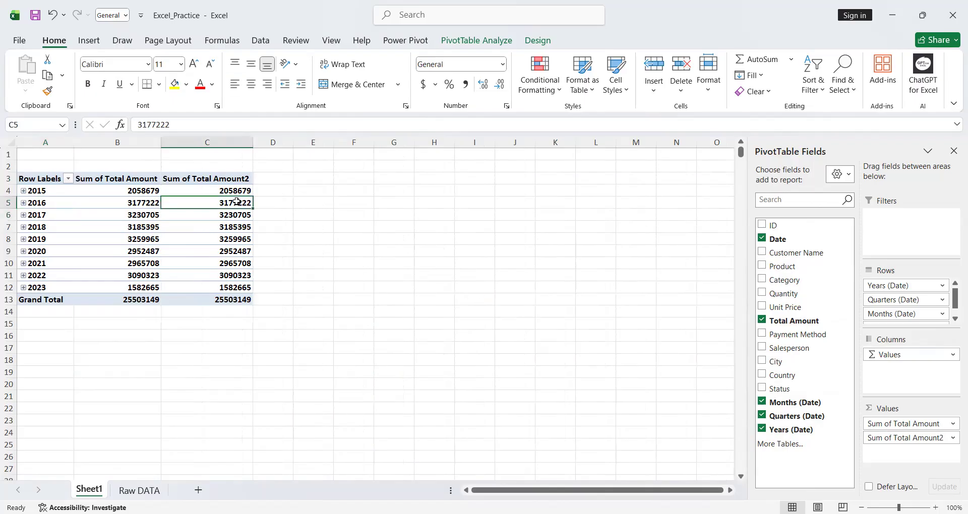
right_click(237, 202)
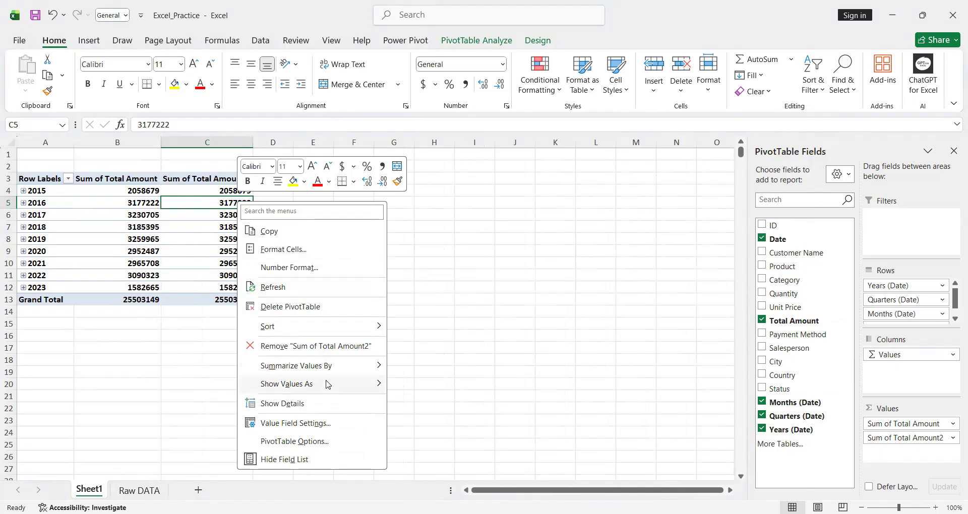
mouse_move(328, 393)
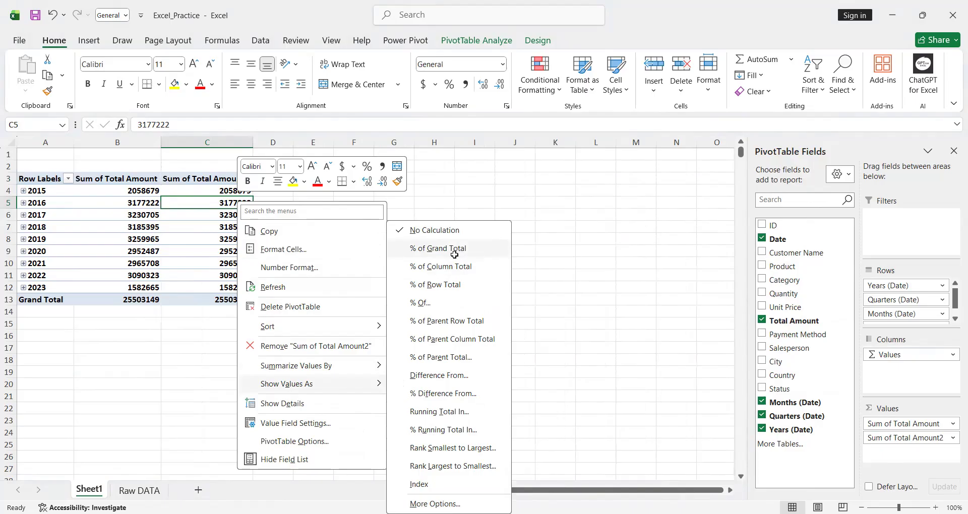
click(455, 255)
- Examine each year's percentage share and the grand total in the Sum of Total Amount2 column
click(231, 298)
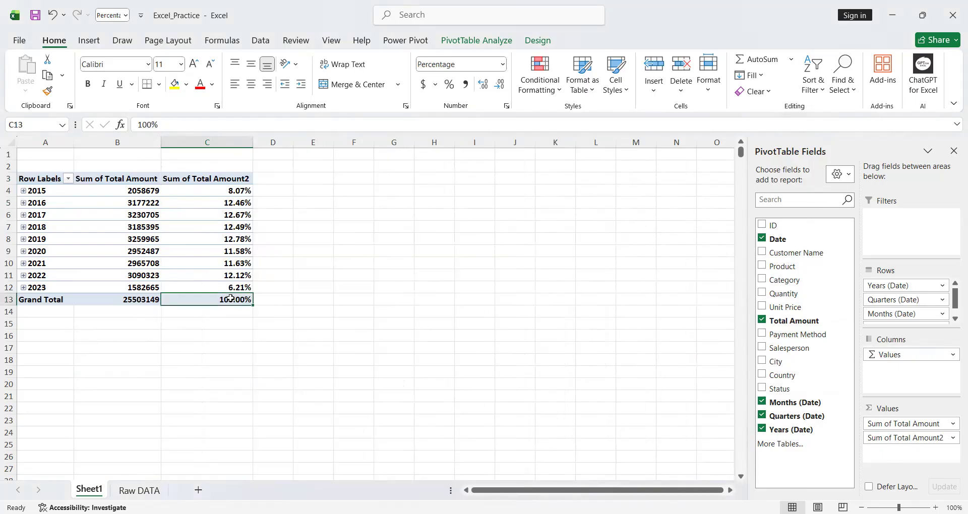
mouse_move(231, 299)
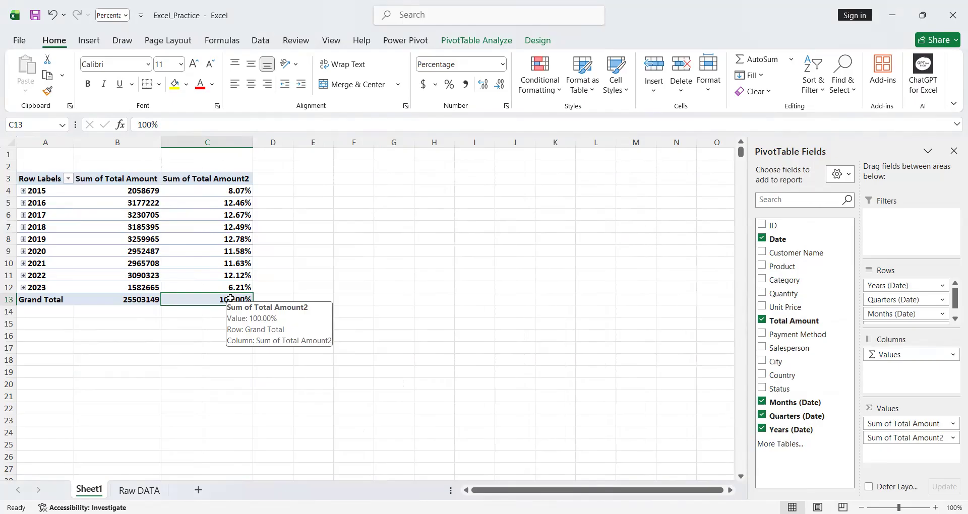
click(238, 194)
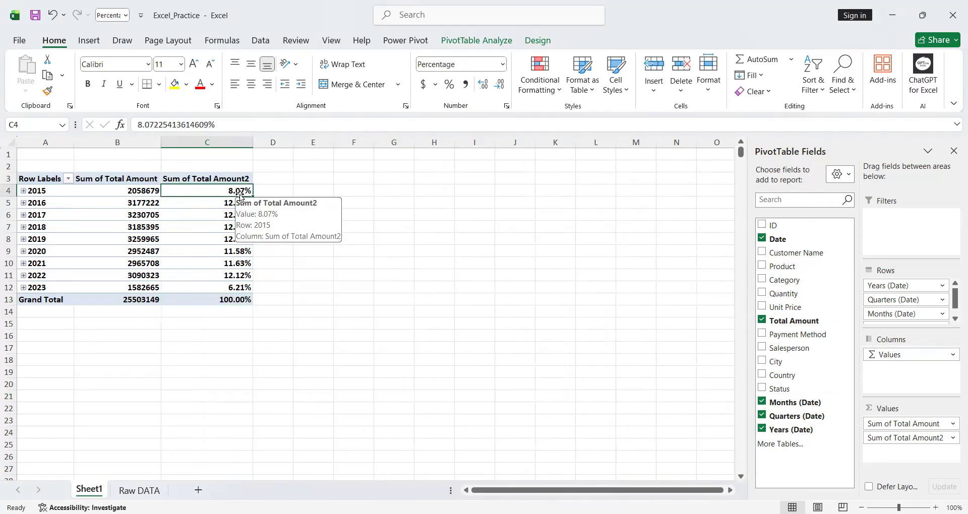
drag(230, 205, 225, 286)
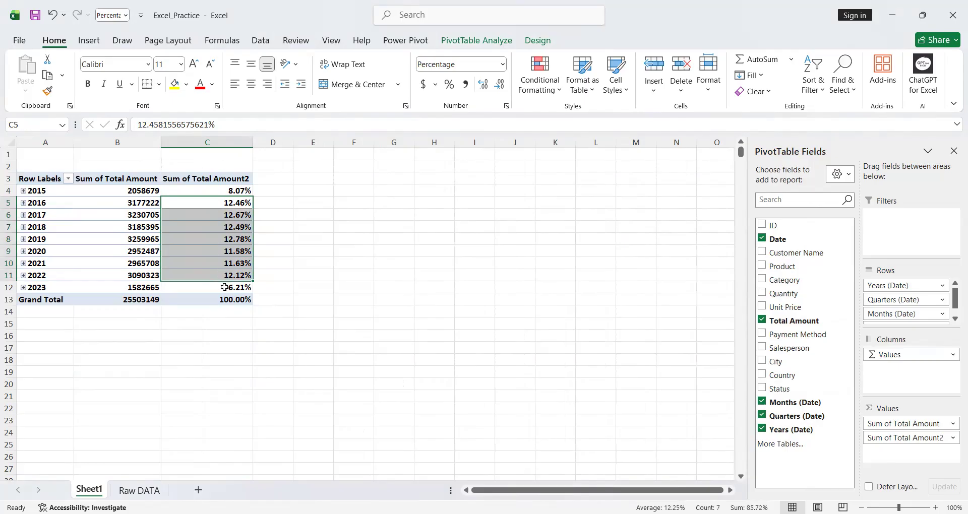
click(225, 286)
click(228, 193)
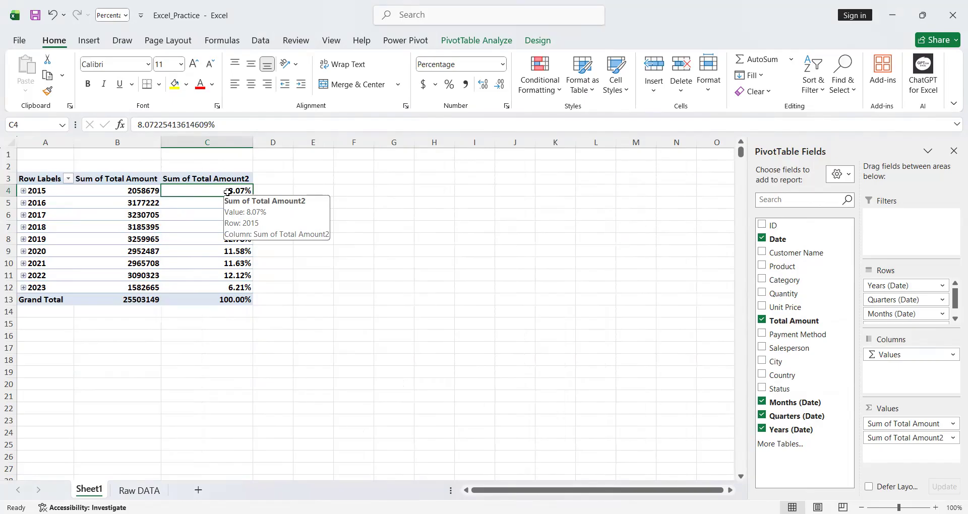
click(231, 276)
click(231, 287)
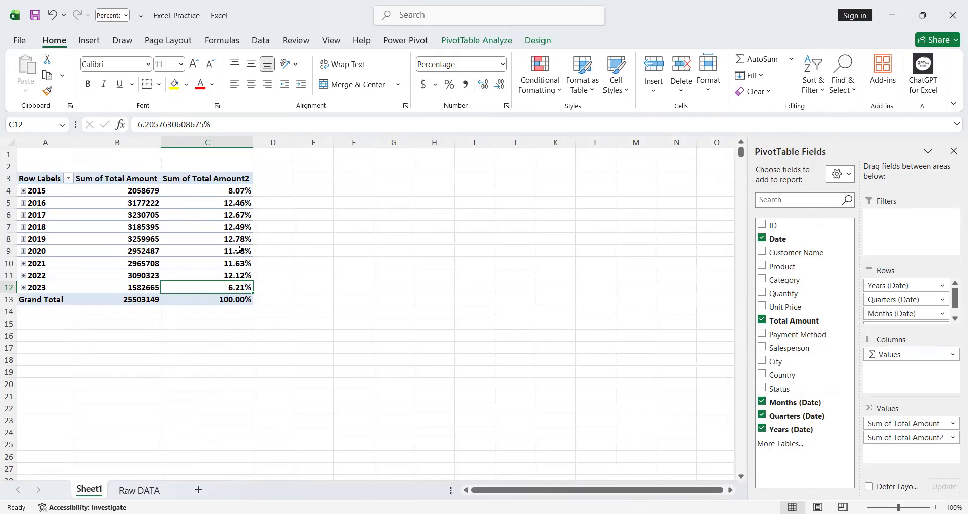
mouse_move(239, 250)
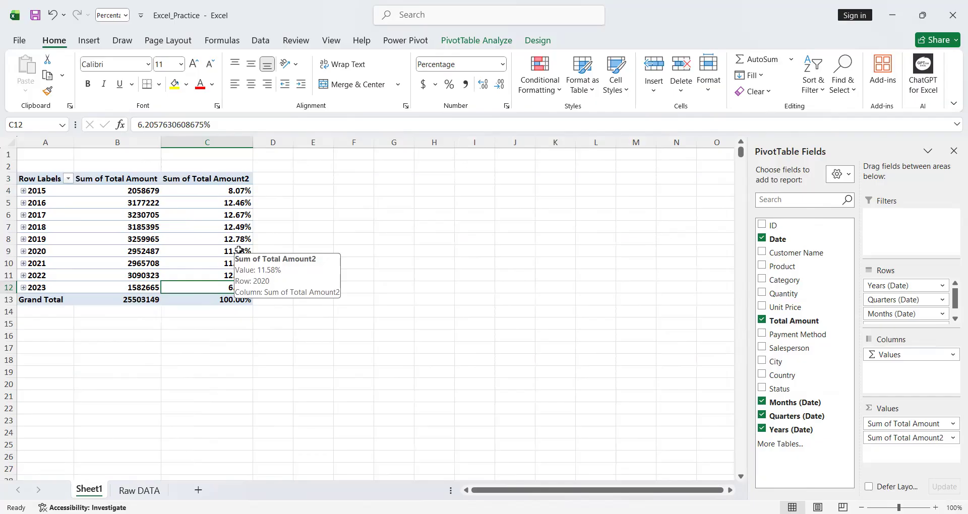
click(215, 301)
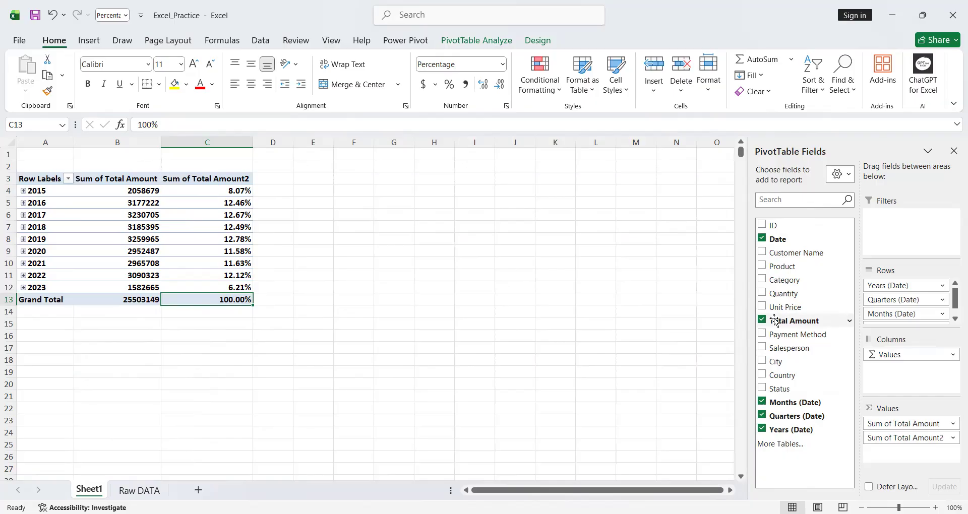
- Add Total Amount to the values a third time and format all its value cells with purple solid-fill data bars, showing the bar only
drag(805, 321, 893, 441)
click(318, 204)
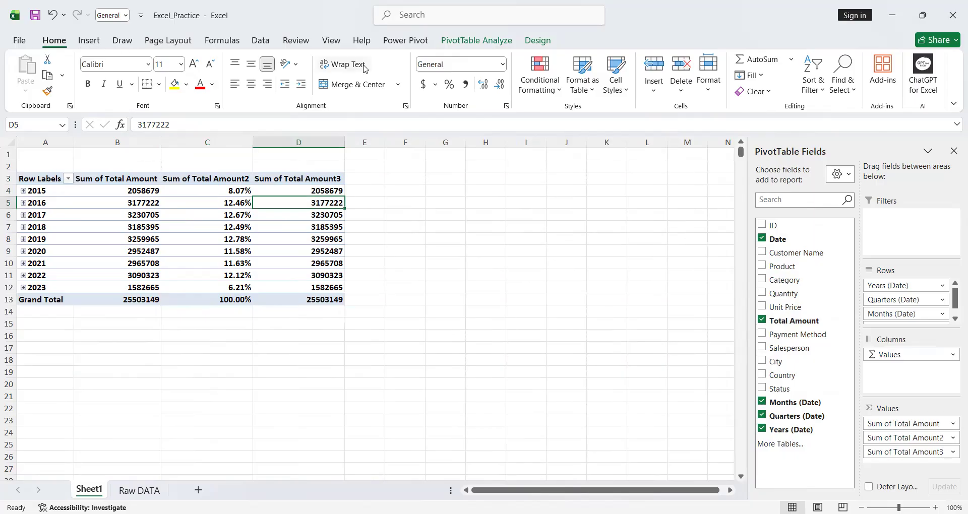
click(555, 89)
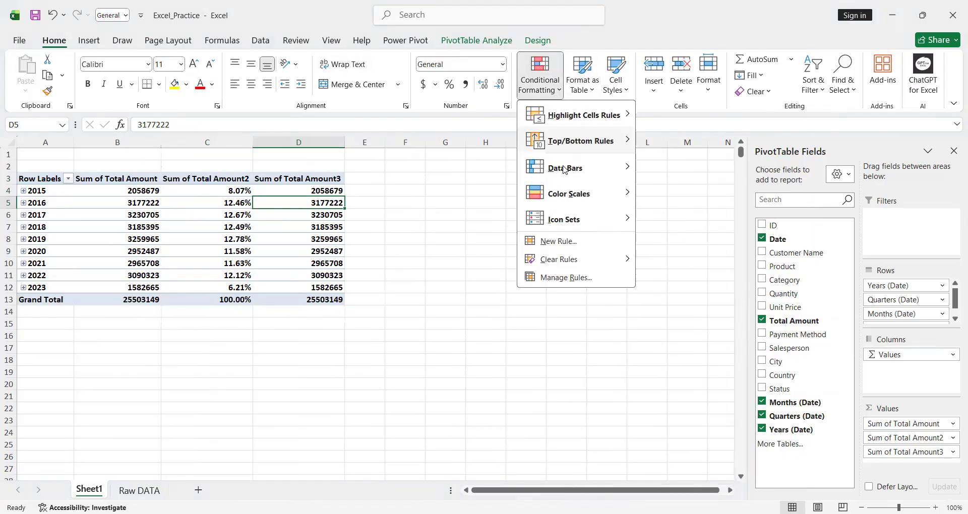
mouse_move(566, 172)
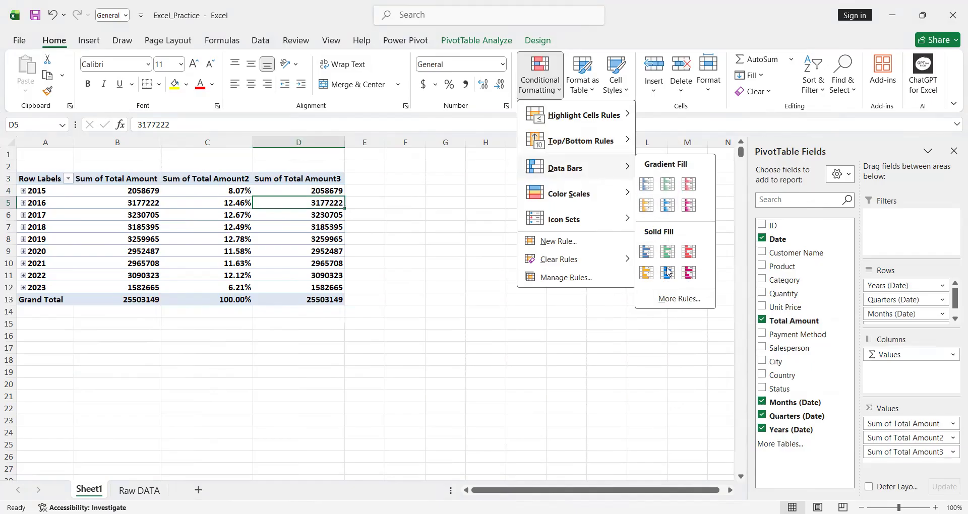
click(671, 300)
click(438, 187)
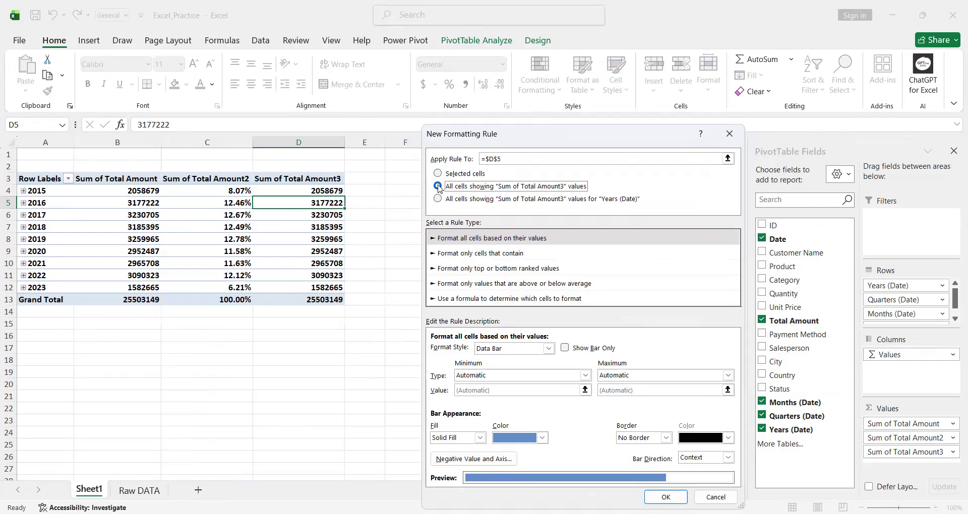
click(567, 349)
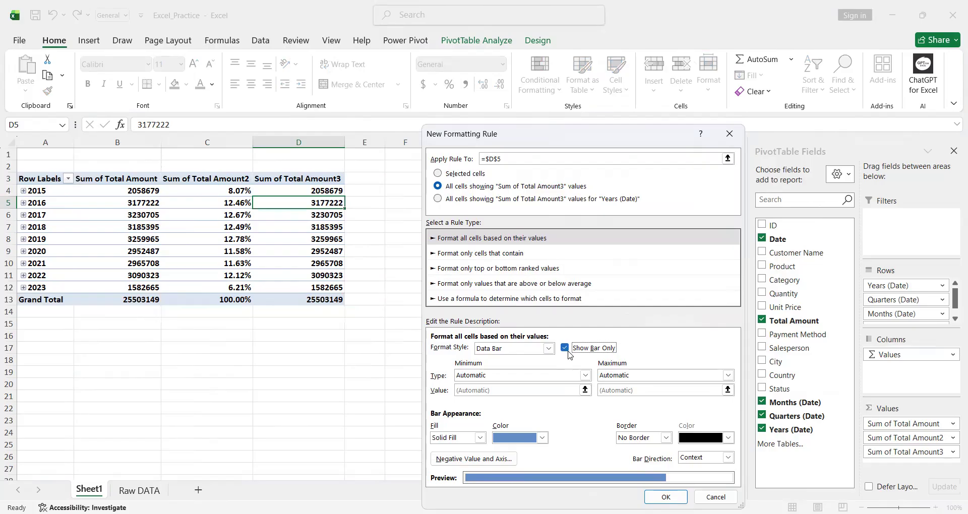
click(542, 438)
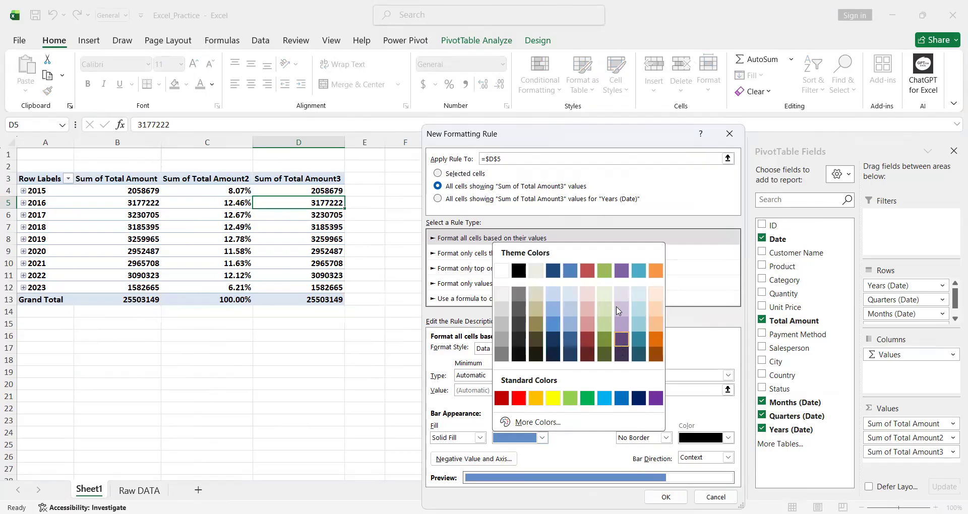
click(621, 274)
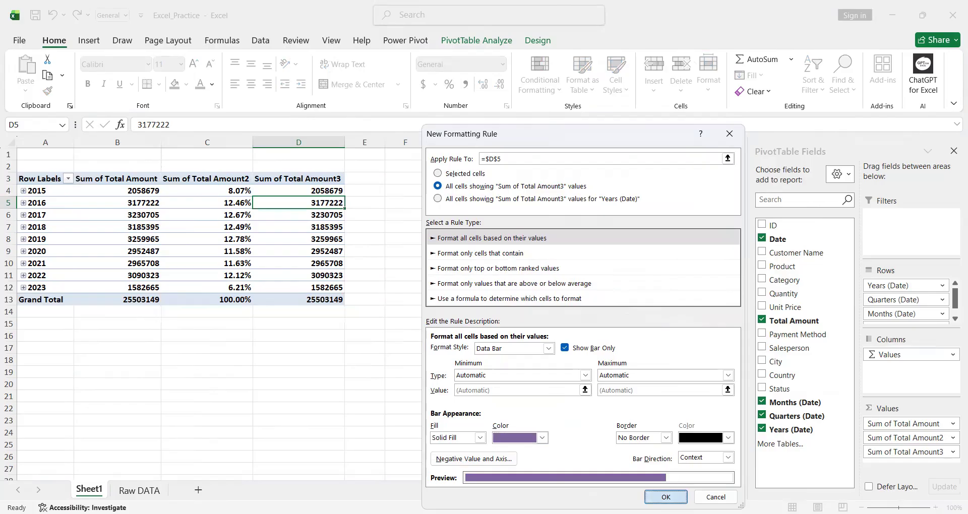
click(665, 497)
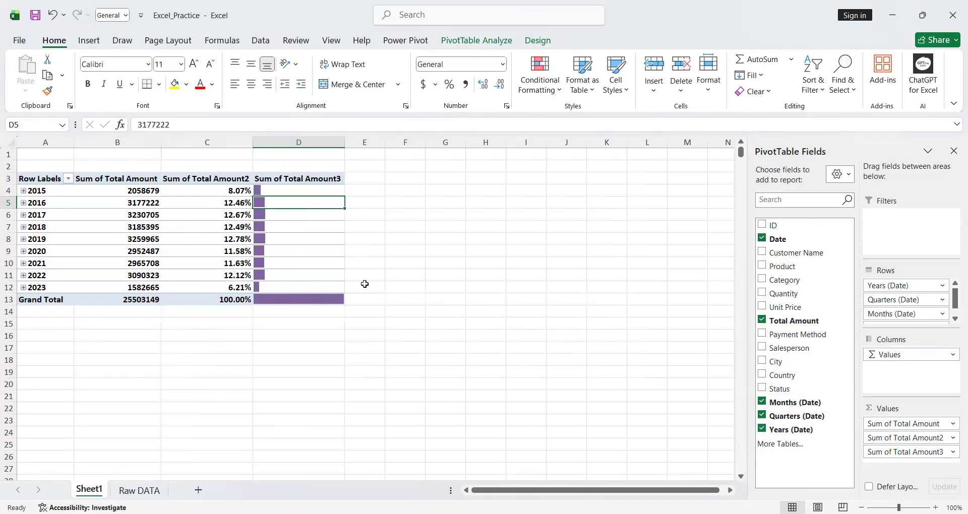
- Rename the Sum of Total Amount3 column header as "Yealy Progress"
click(281, 176)
drag(223, 125, 131, 126)
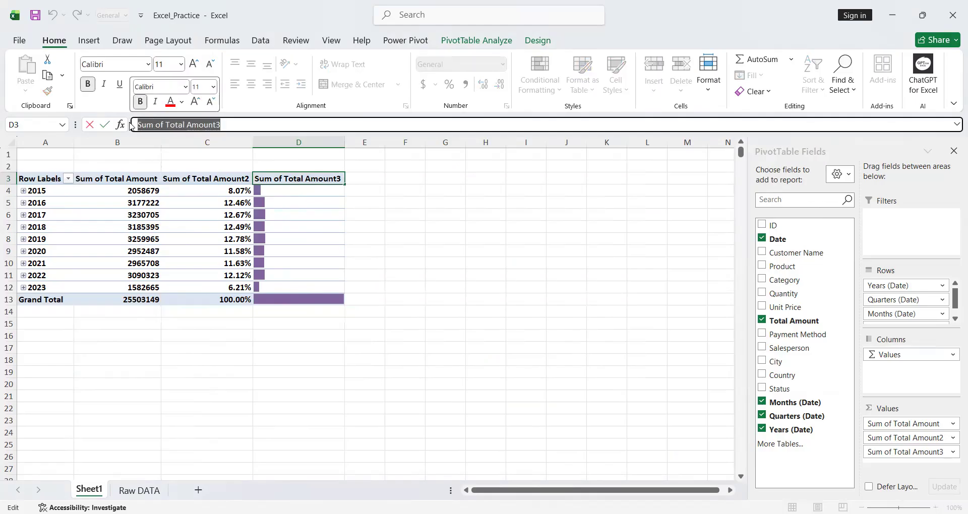
text(Pt)
key(BackSpace)
text(rogre)
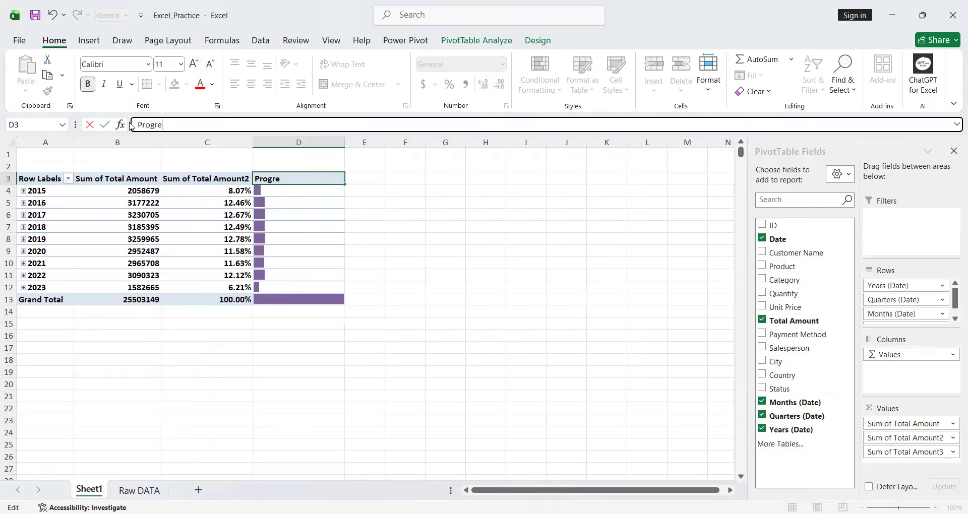
text(ss)
click(138, 125)
text(Yealy)
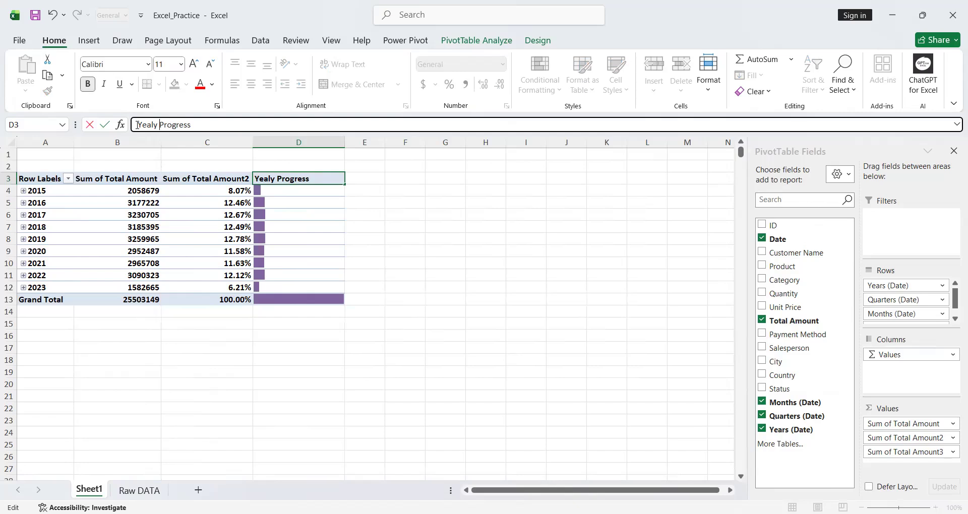
key(Return)
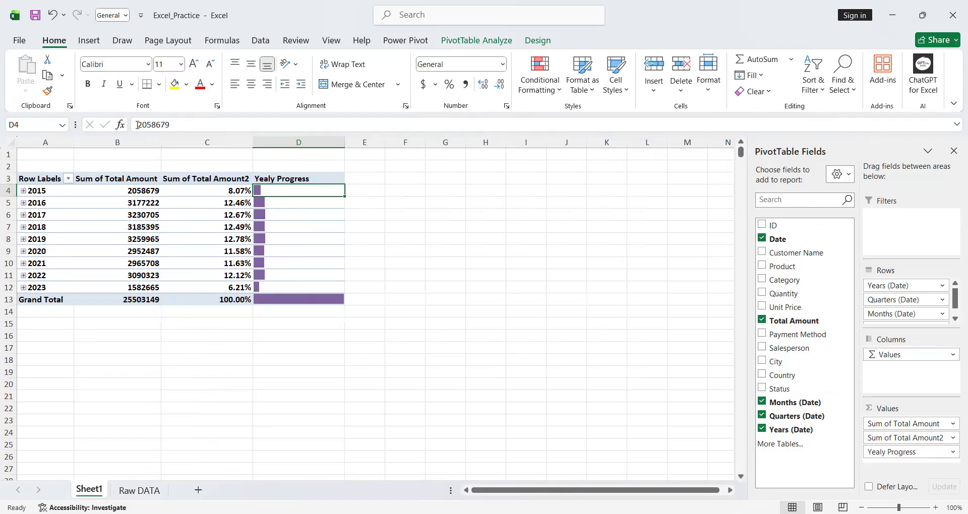
- Regroup the PivotTable's date row labels by Quarters and Years only, leaving out Months
click(28, 192)
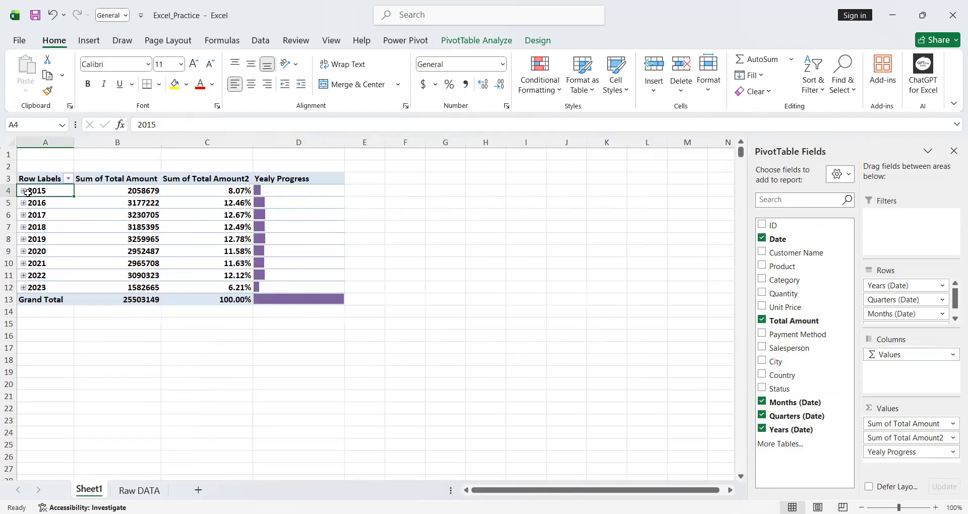
right_click(27, 192)
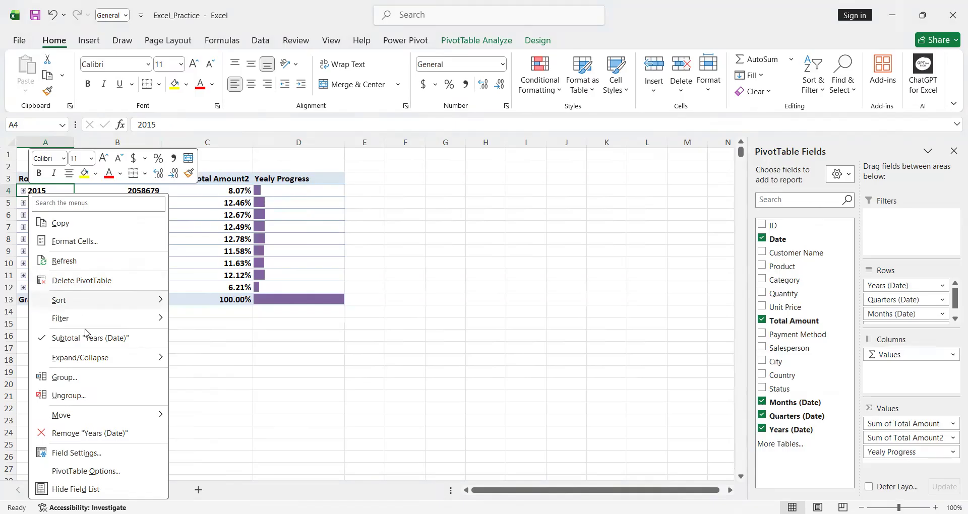
click(87, 376)
click(35, 384)
click(82, 449)
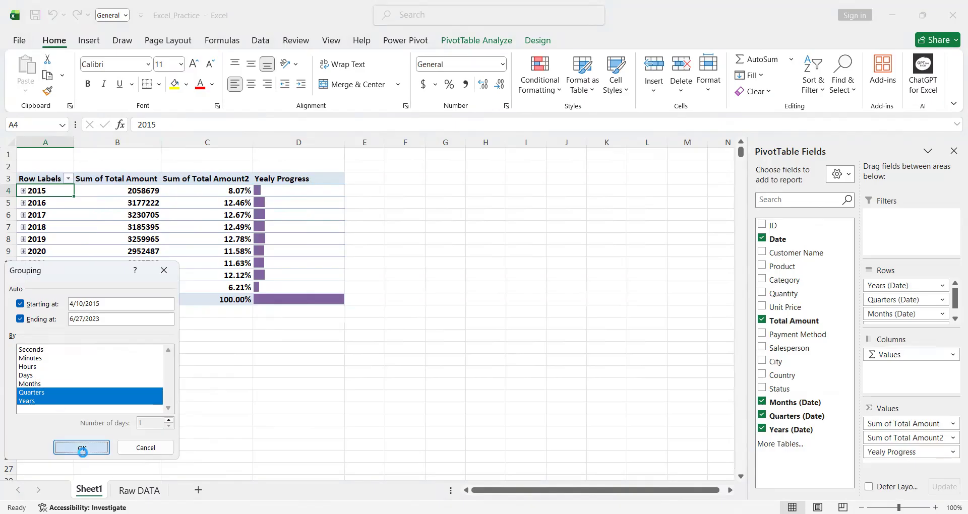
mouse_move(92, 335)
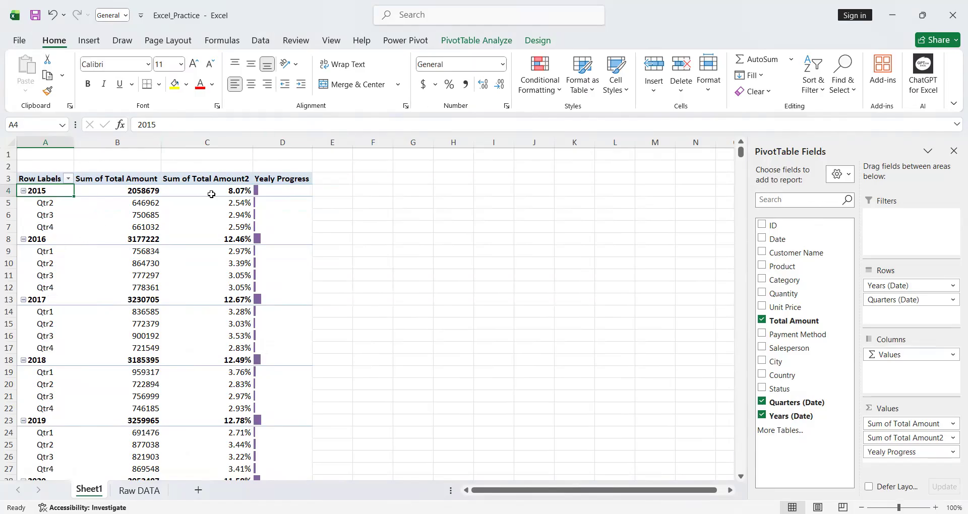
- Show the PivotTable report layout in Tabular Form
click(536, 40)
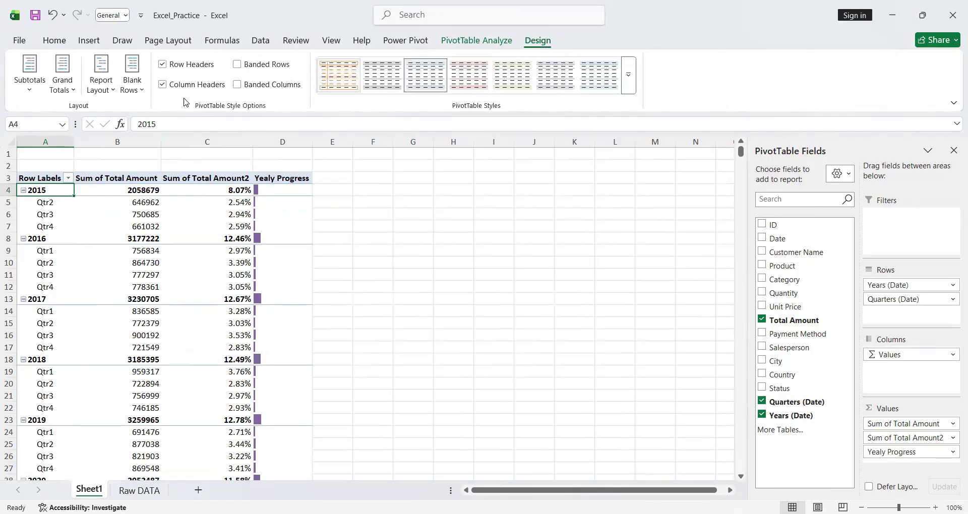
click(101, 85)
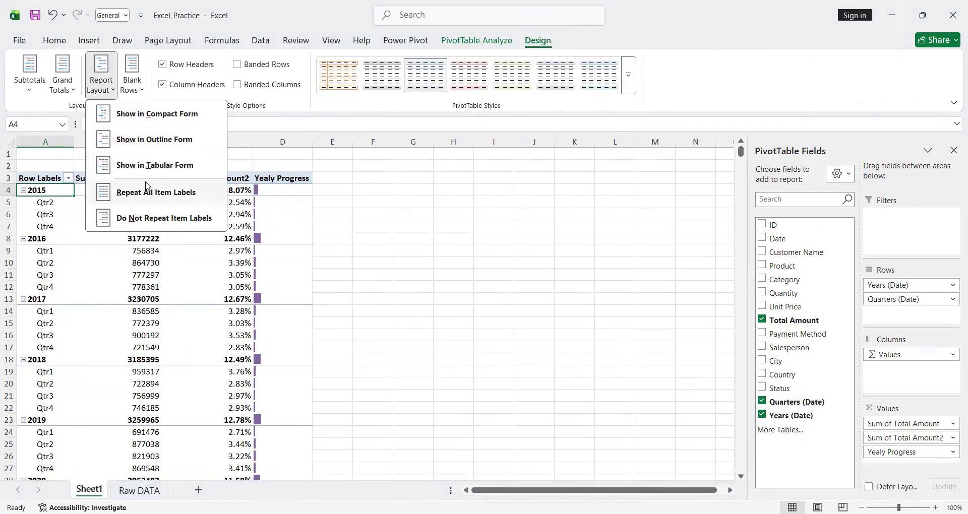
click(152, 166)
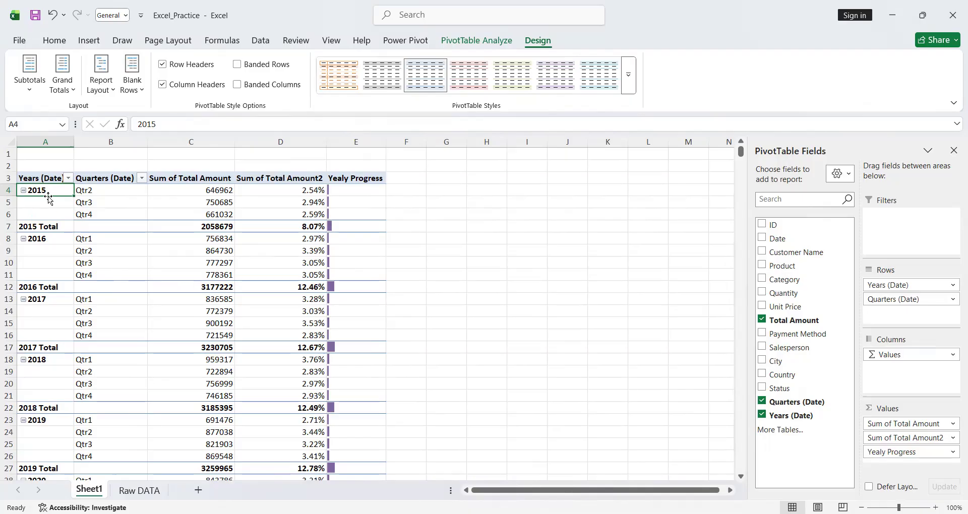
drag(50, 214, 50, 192)
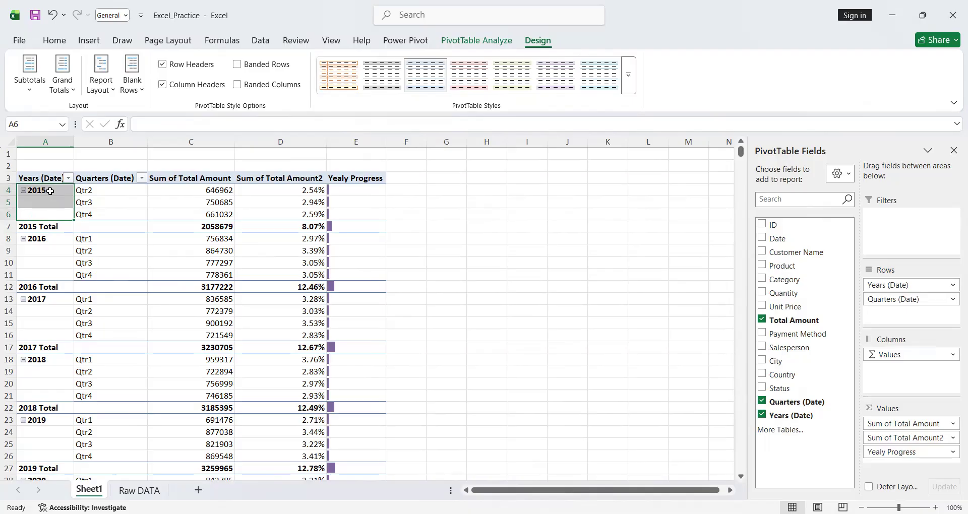
- Remove the yearly subtotal rows from the PivotTable
click(28, 93)
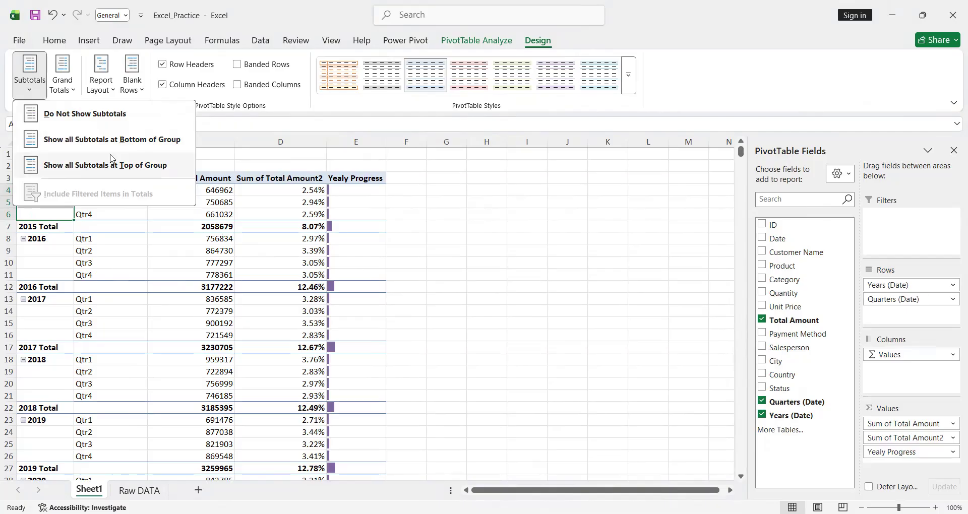
click(173, 238)
click(204, 226)
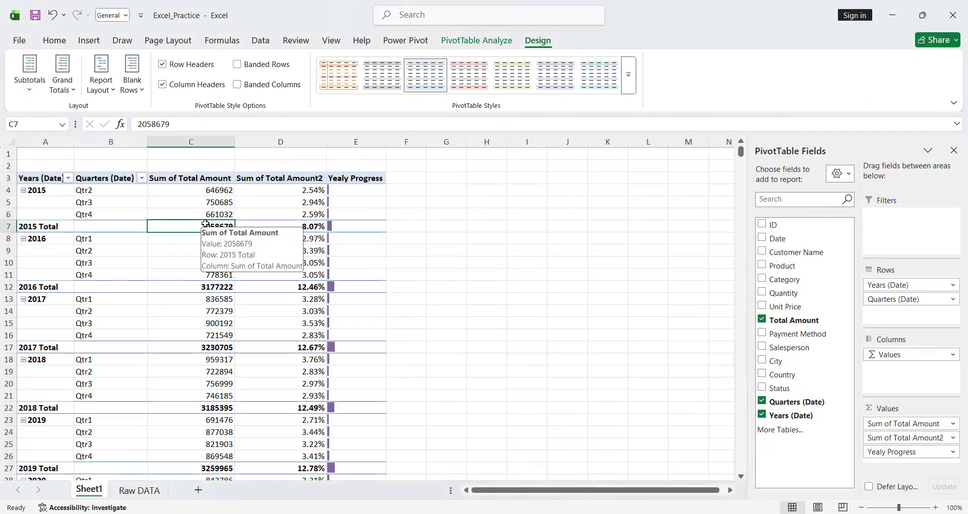
click(30, 86)
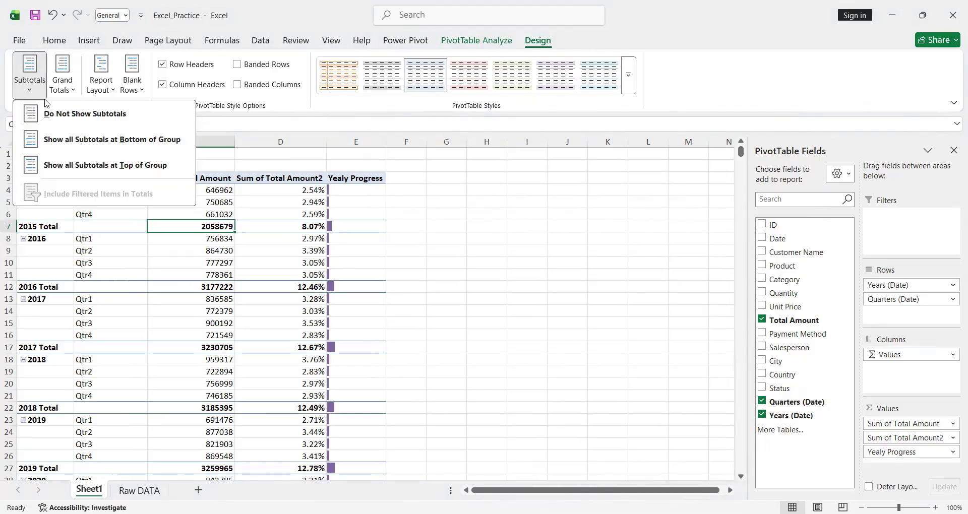
click(78, 114)
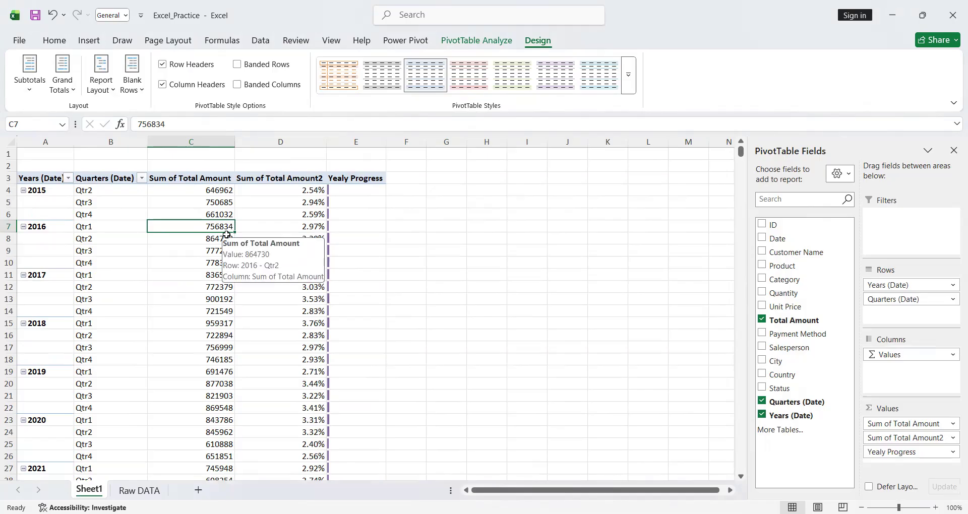
click(40, 98)
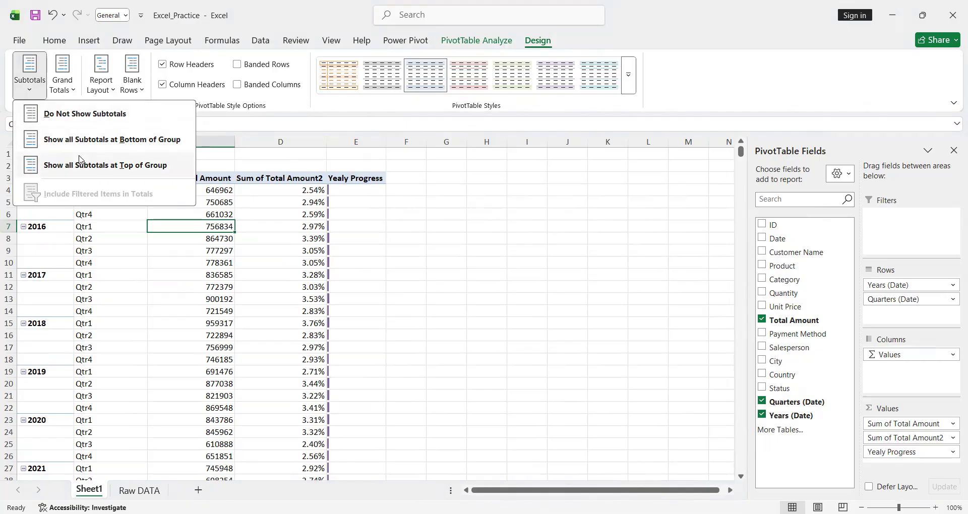
click(61, 89)
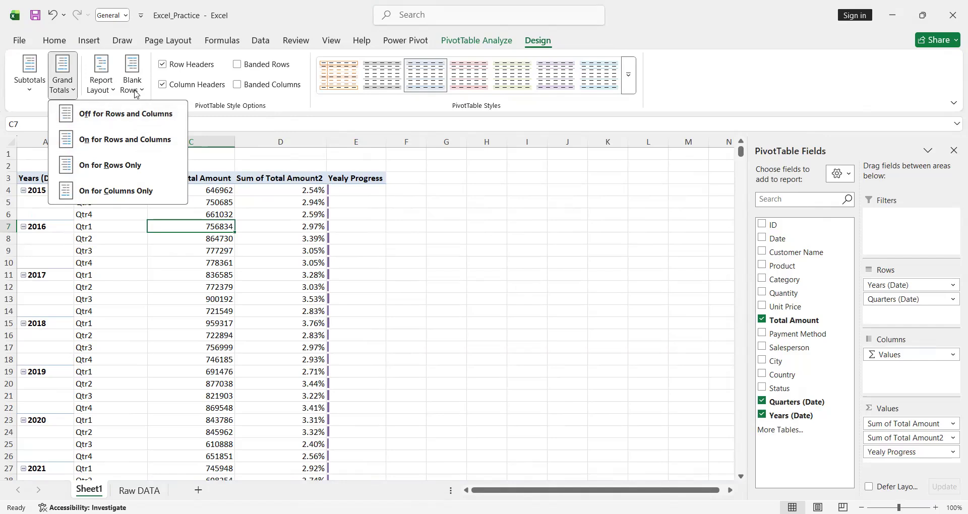
click(106, 92)
click(46, 205)
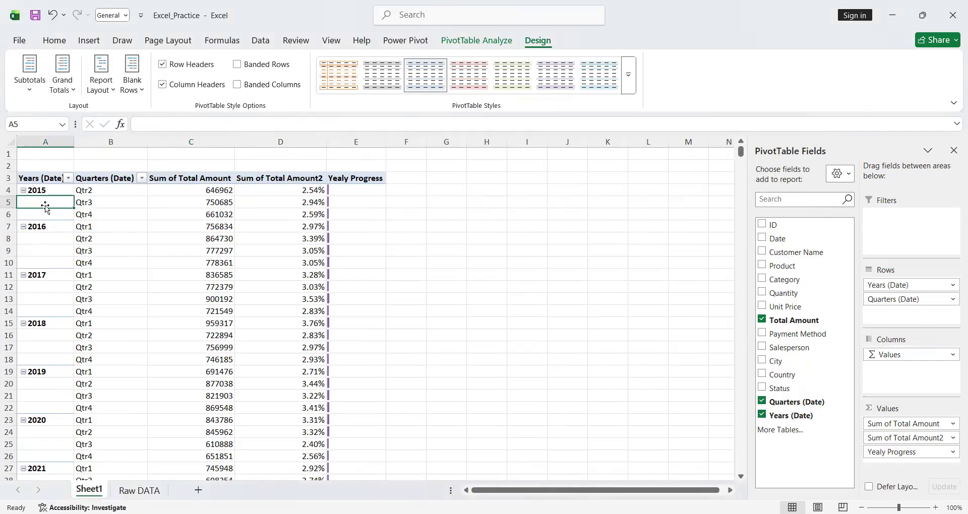
- Turn on merging and centering of cells with labels in the PivotTable's layout options
click(44, 188)
double_click(43, 188)
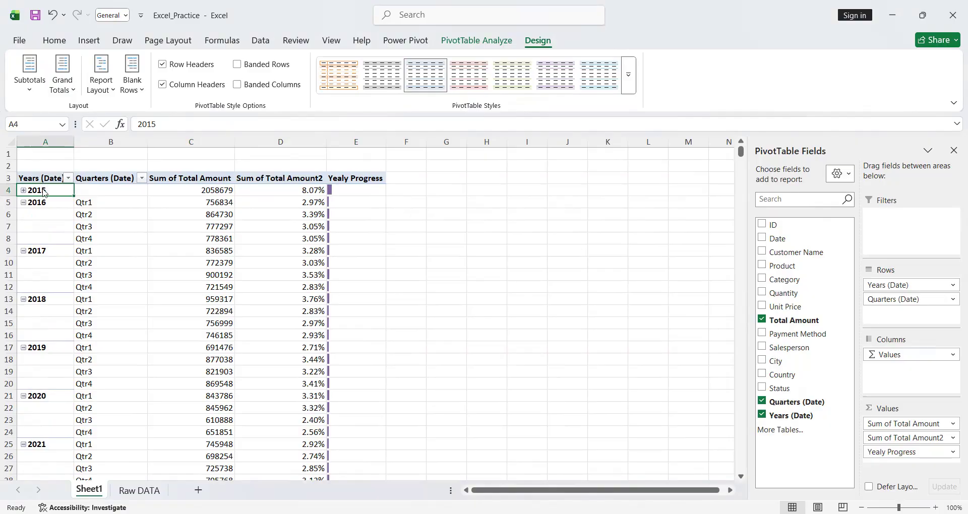
right_click(43, 189)
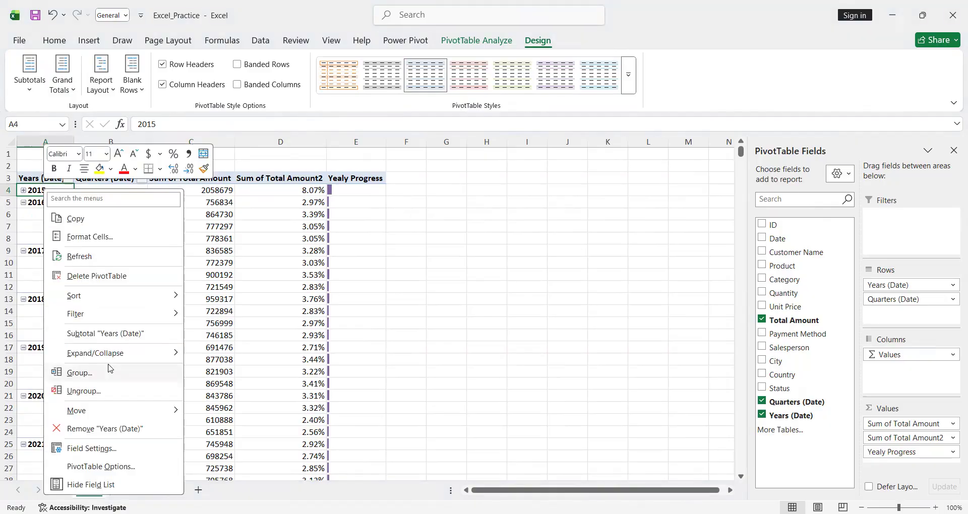
click(127, 466)
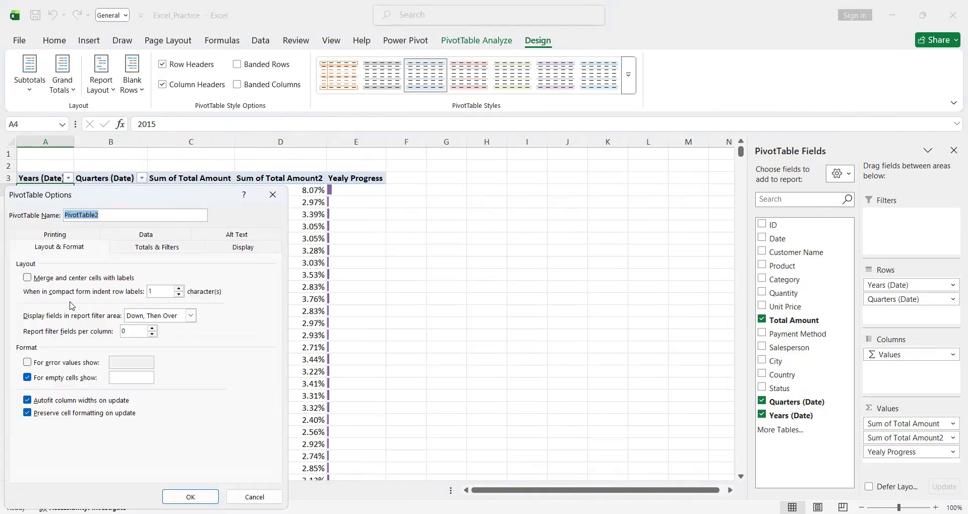
click(28, 278)
click(178, 498)
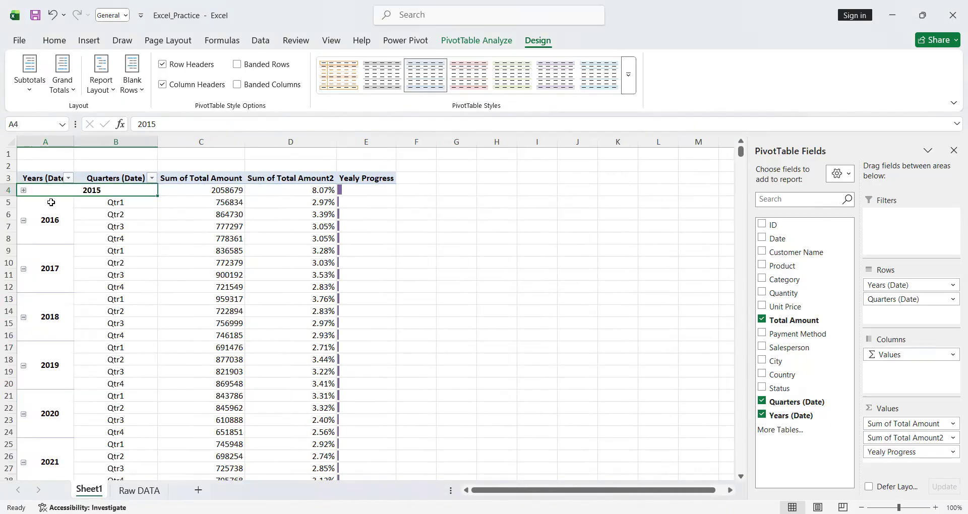
- Expand the collapsed 2015 group so that its quarters are listed
click(38, 221)
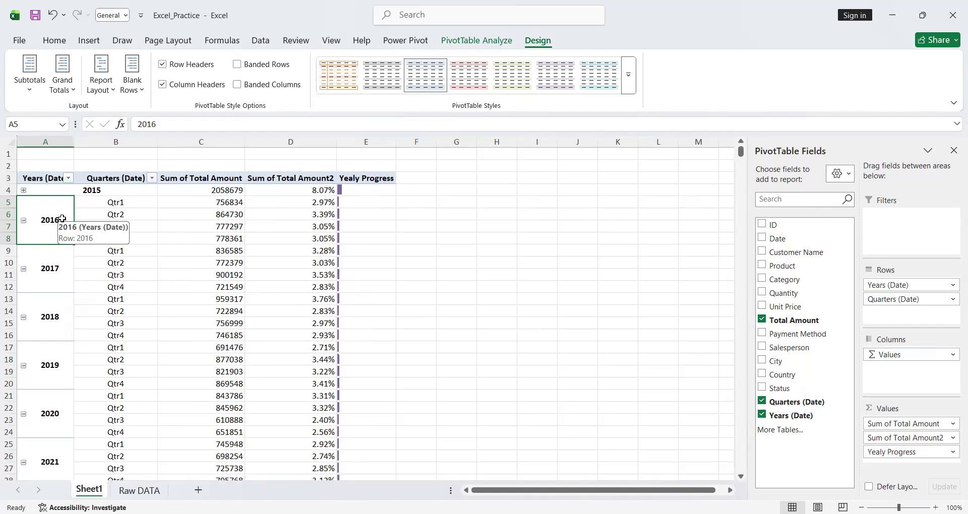
click(127, 253)
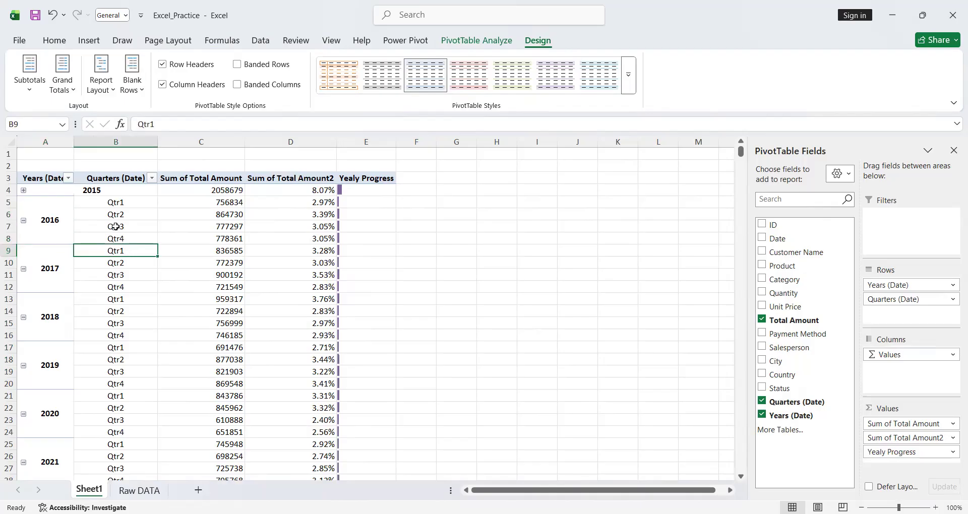
click(21, 190)
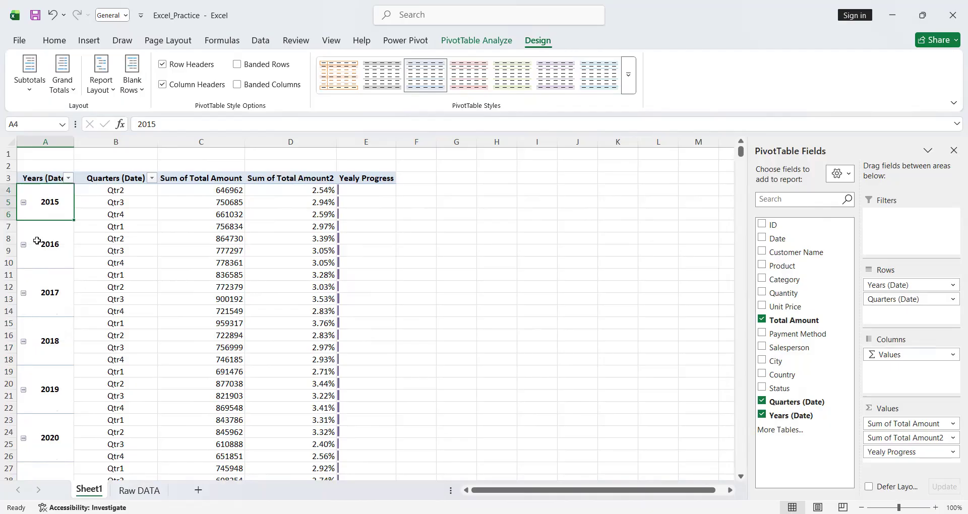
- Try hiding the PivotTable's expand/collapse buttons and restore them
click(477, 40)
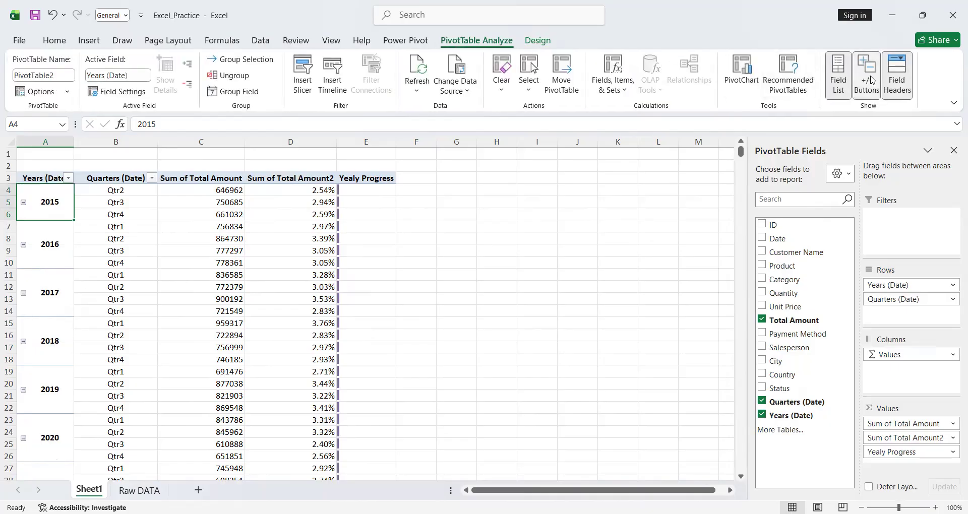
click(872, 80)
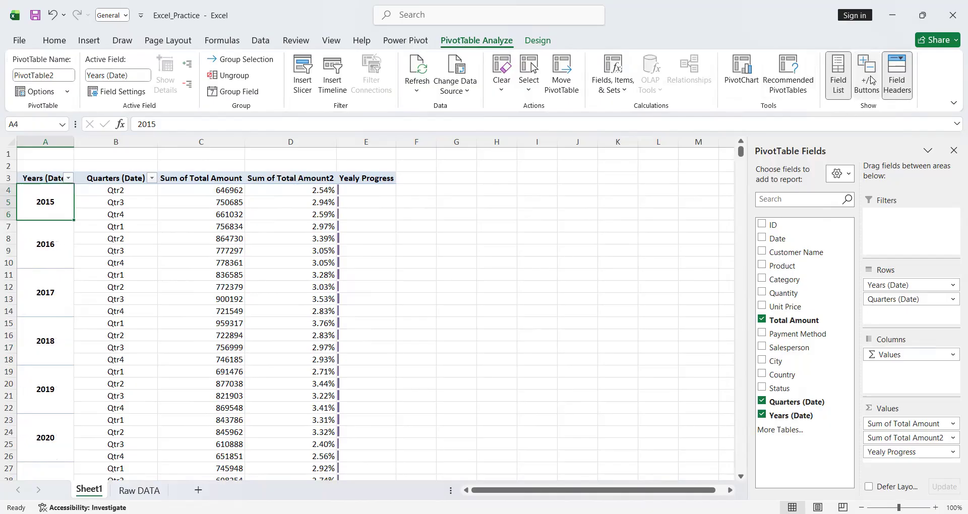
click(871, 81)
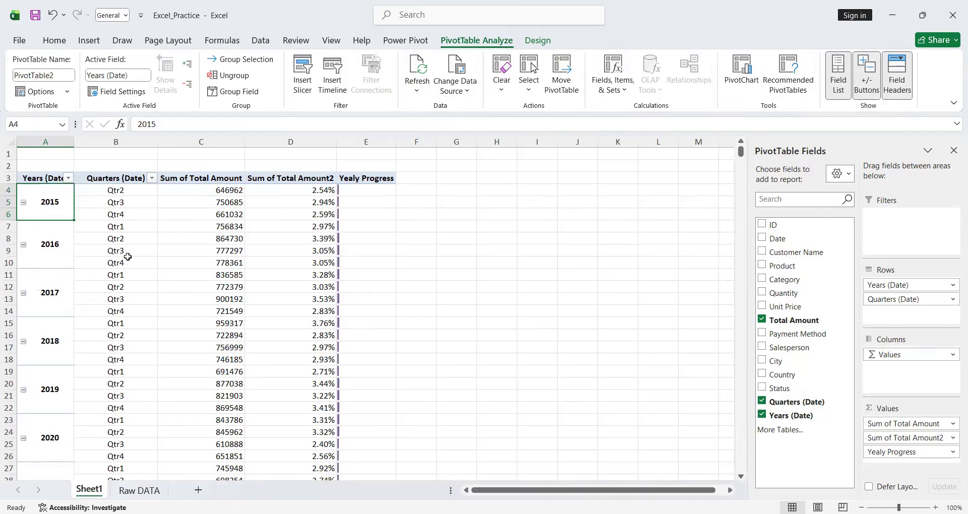
click(190, 178)
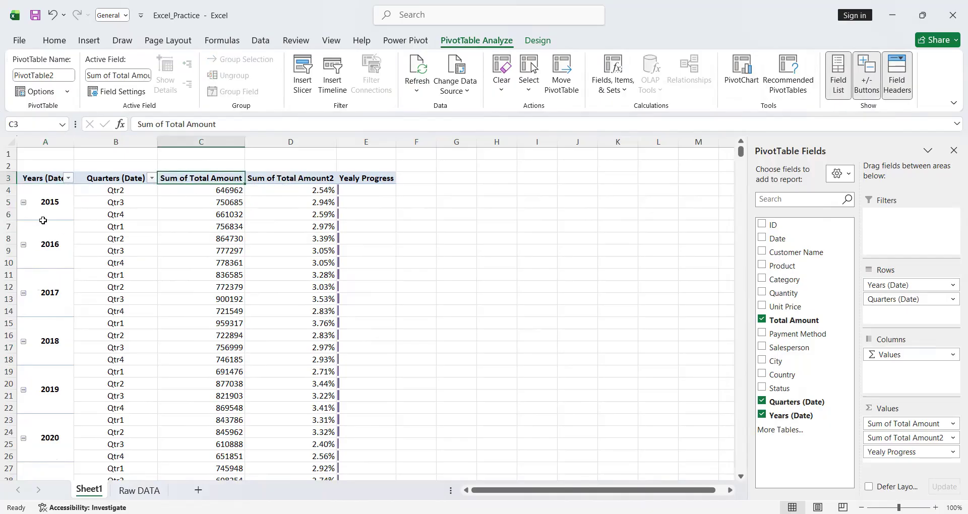
click(443, 215)
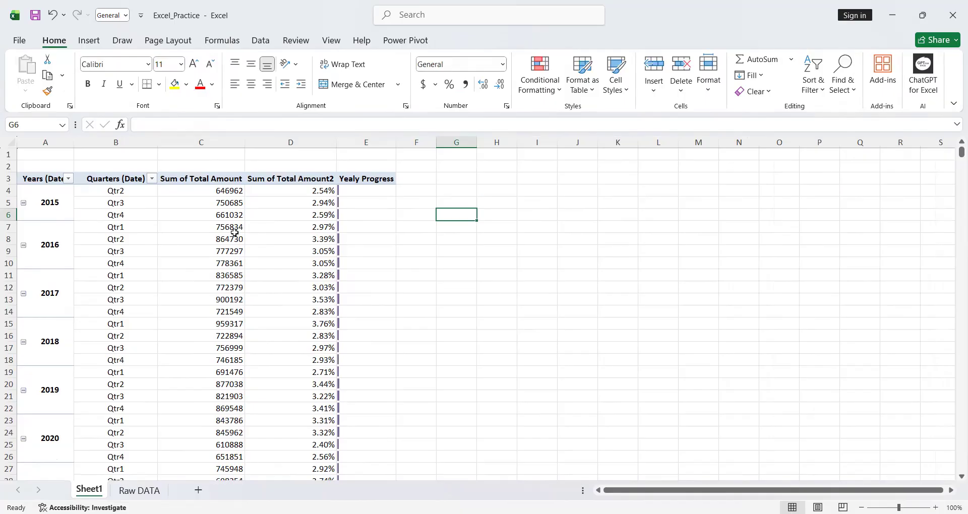
mouse_move(277, 242)
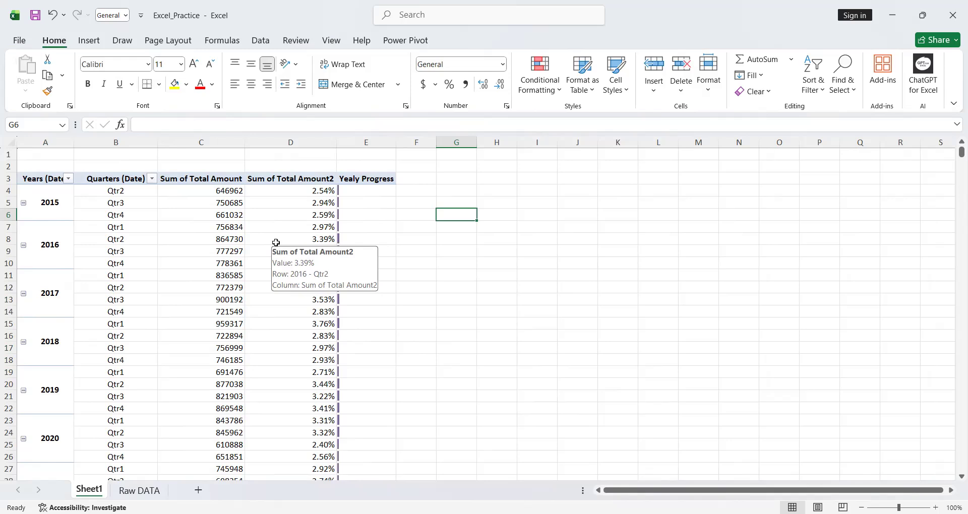
- Create a PivotChart on a new worksheet from the whole Table1 range of the Raw DATA sheet
click(141, 490)
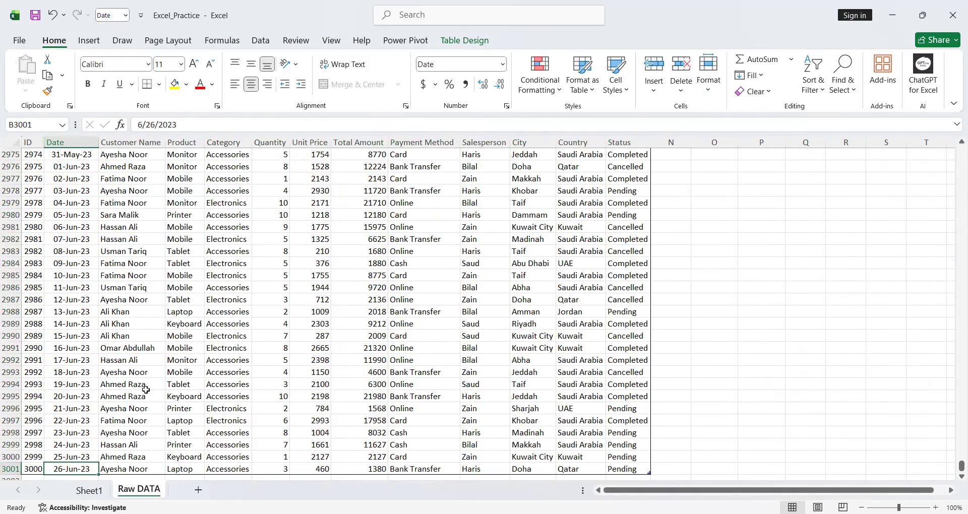
key(ctrl+a)
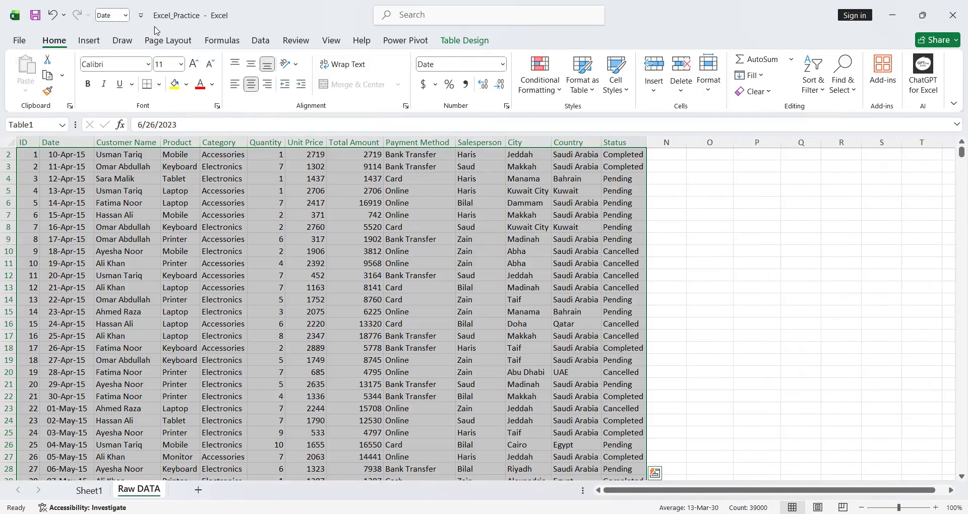
click(88, 41)
click(487, 85)
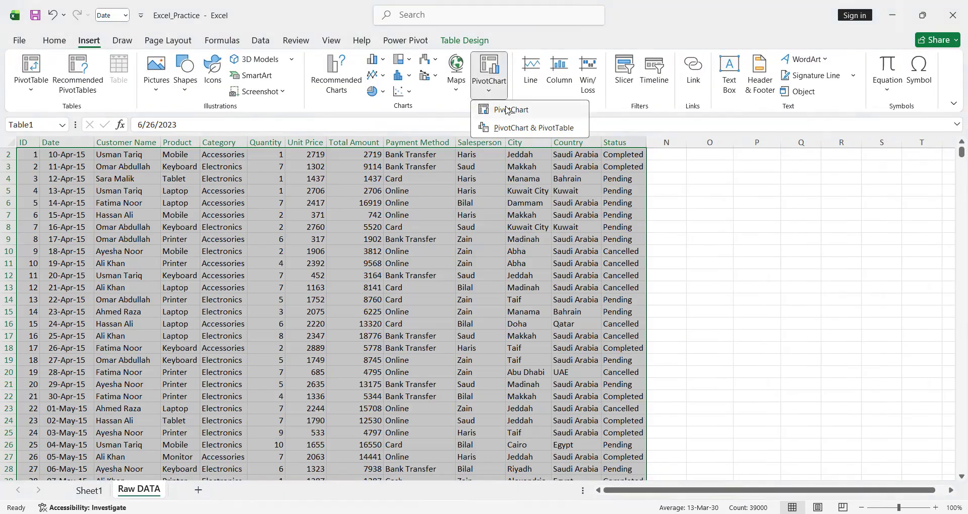
click(508, 110)
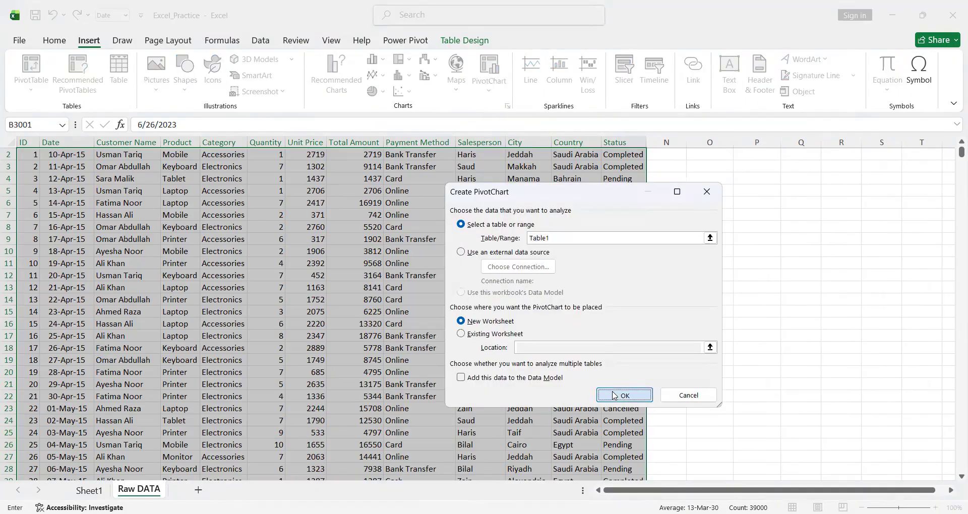
click(612, 392)
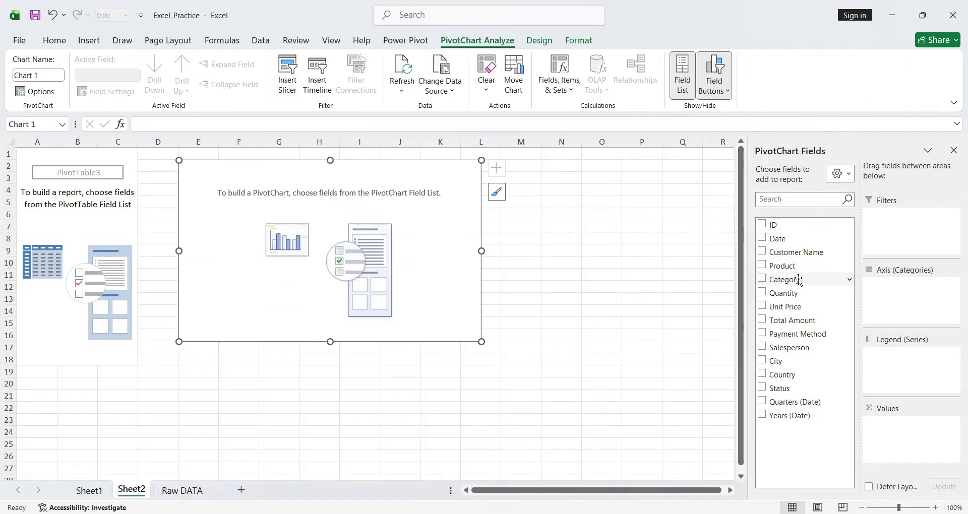
- Use Product as the PivotChart's axis category and the sum of Total Amount as its values
drag(796, 273, 902, 297)
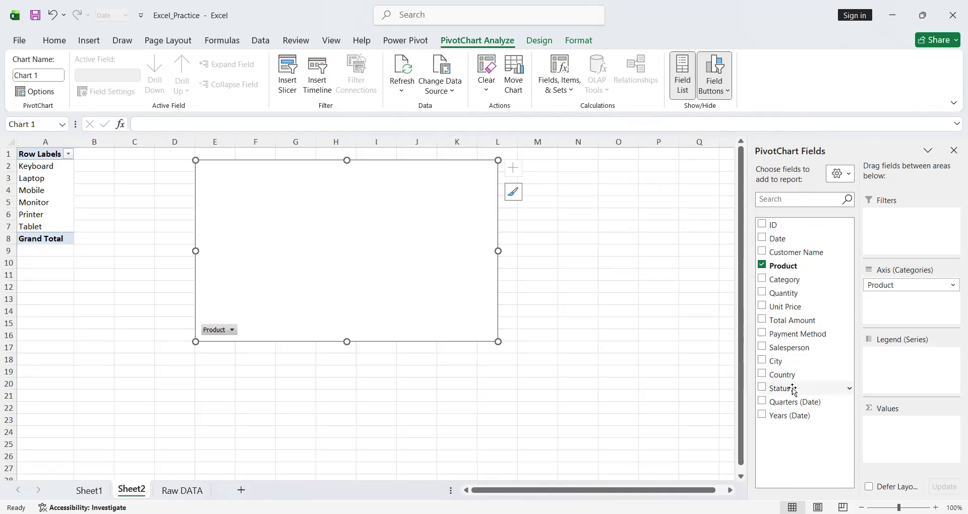
drag(776, 320, 897, 443)
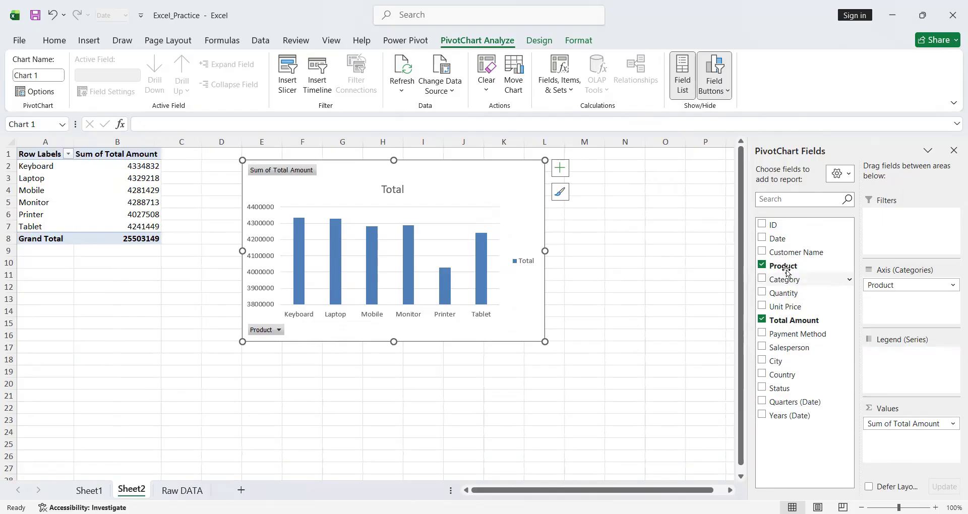
- Add Date to the PivotChart's axis categories and group it by Years only, dropping the Quarters level
drag(779, 239, 897, 282)
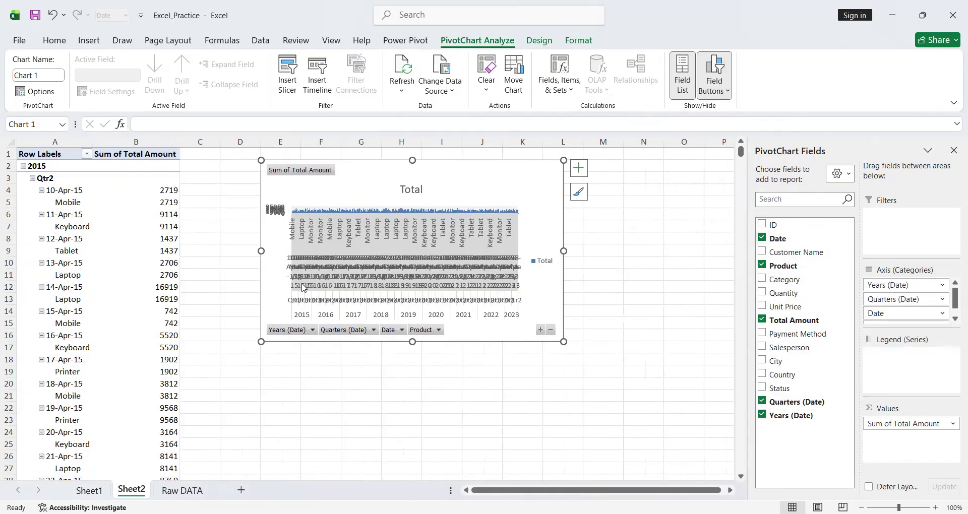
scroll(915, 297, down, 1)
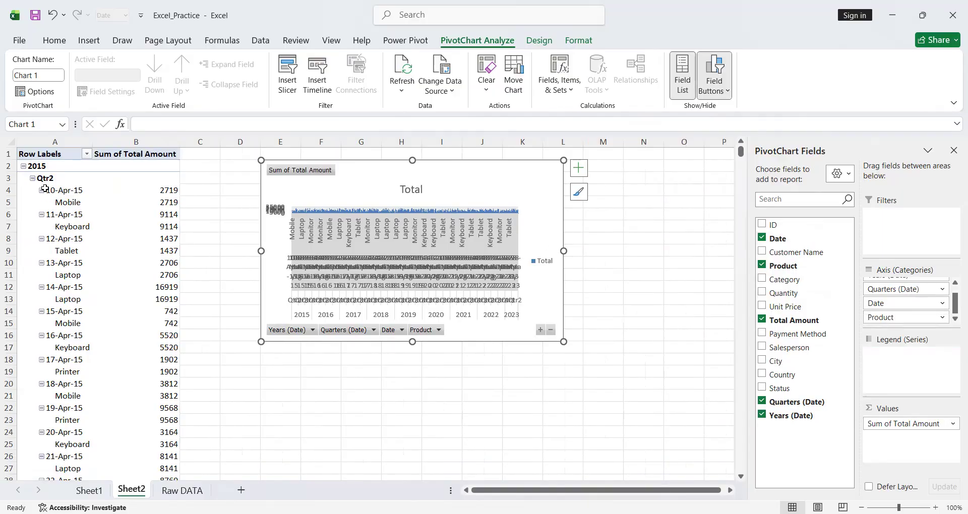
click(35, 166)
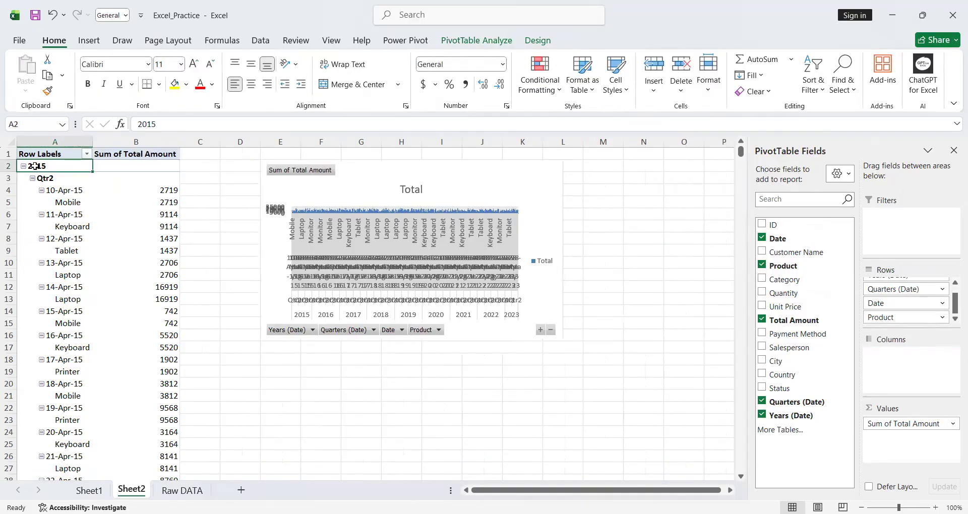
right_click(36, 166)
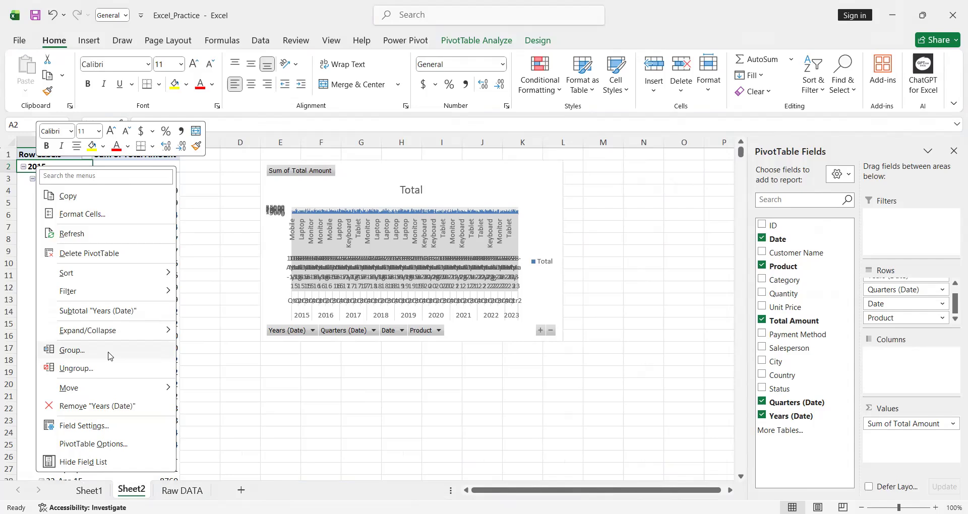
click(106, 351)
click(47, 376)
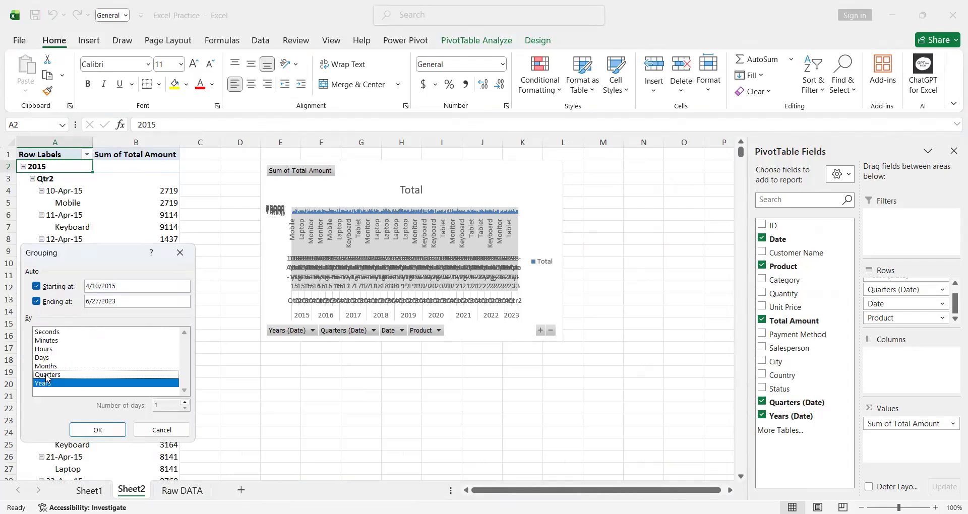
click(94, 431)
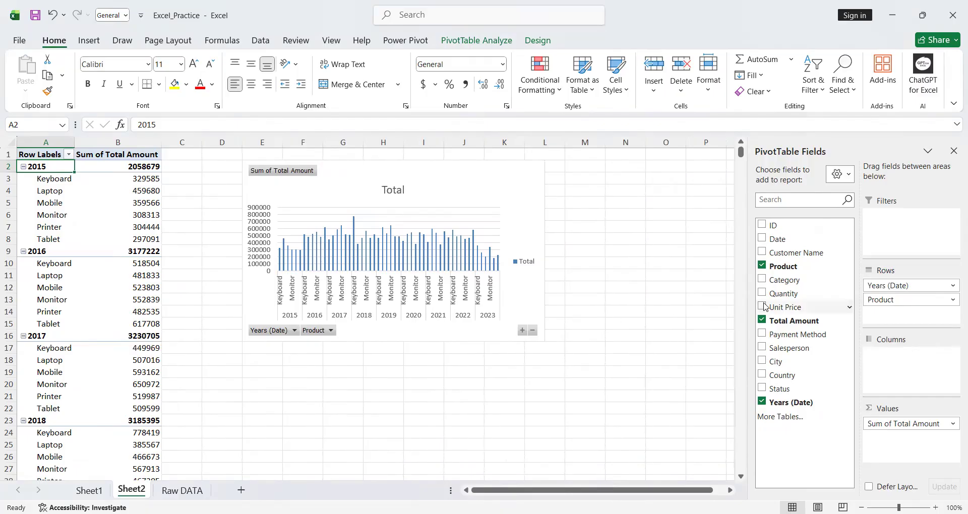
- Replace Product with Category in the chart's PivotTable rows and remove the Years (Date) field
drag(893, 299, 795, 278)
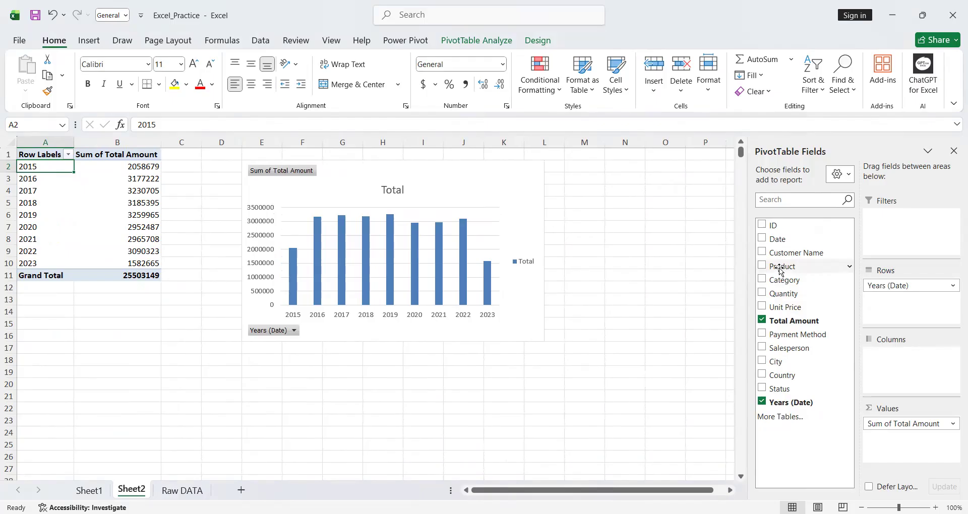
drag(782, 280, 893, 317)
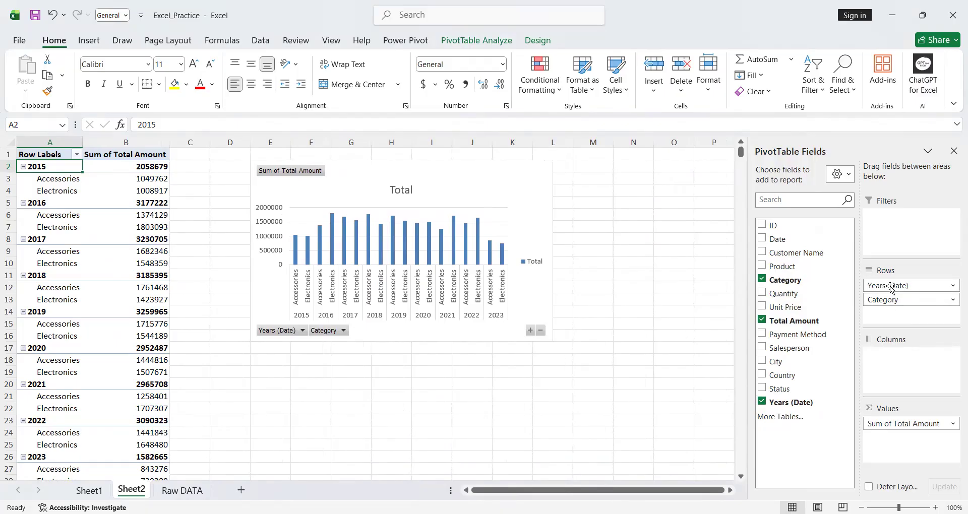
drag(892, 288, 794, 284)
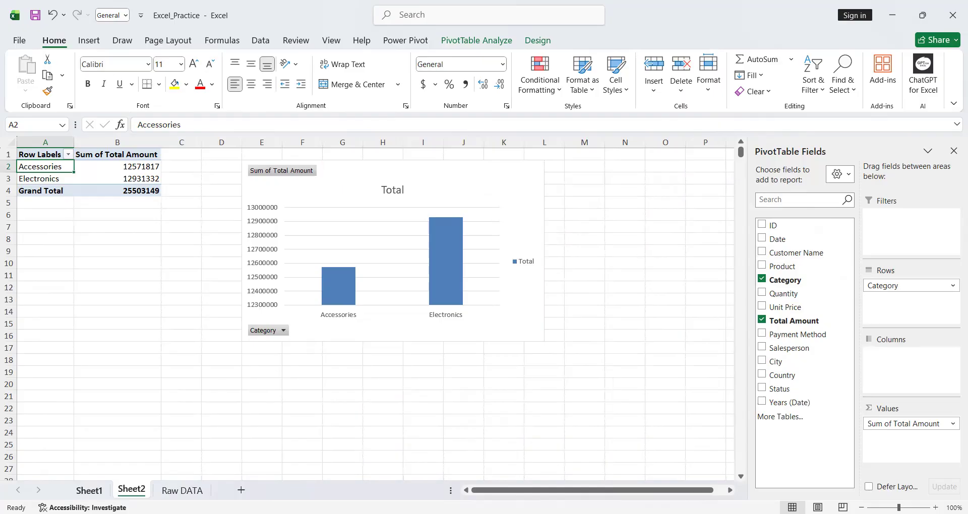
- Switch to Sheet1 and examine the PivotTable's date rows and the Years (Date) filter options
click(89, 490)
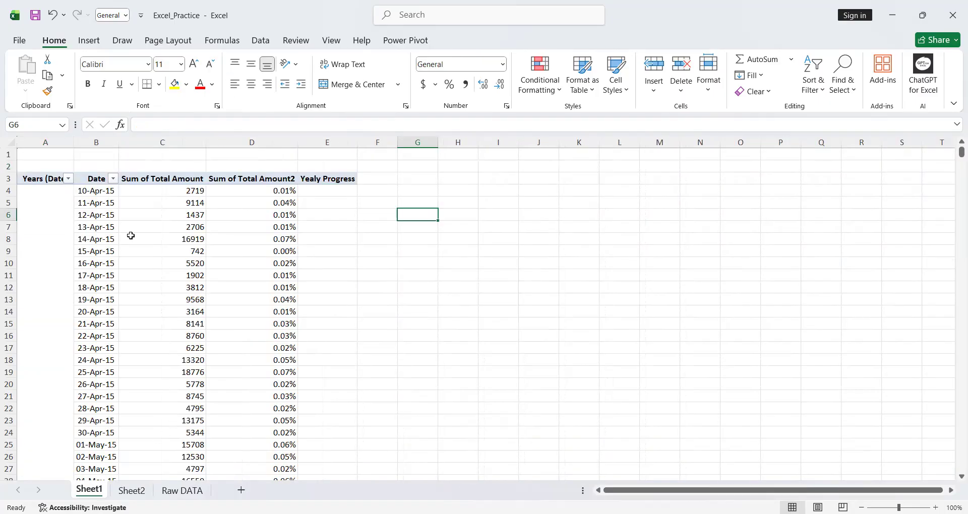
click(58, 203)
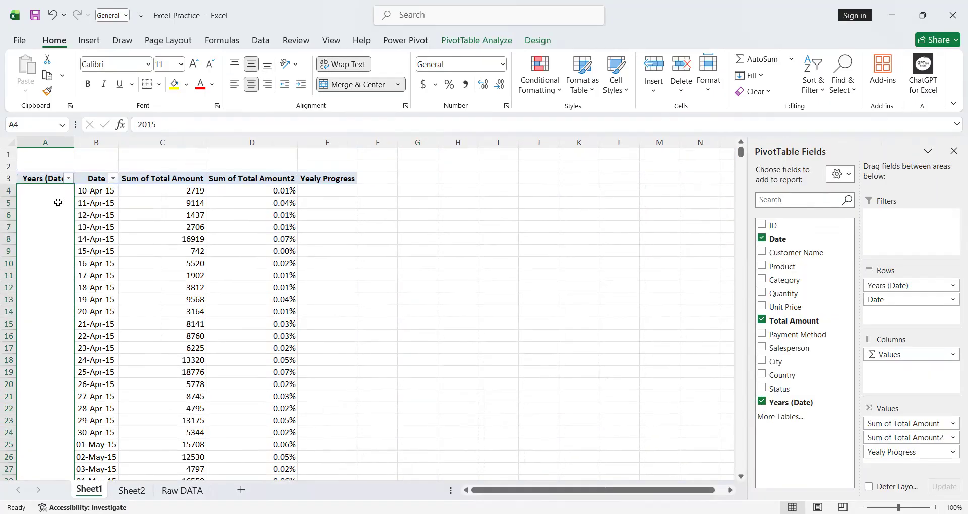
scroll(62, 229, down, 5)
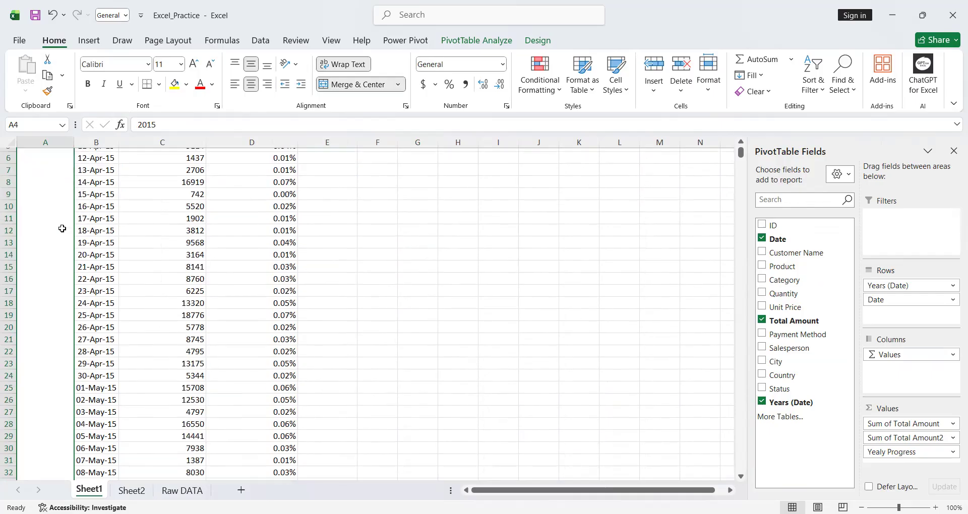
scroll(62, 228, down, 7)
scroll(62, 229, up, 13)
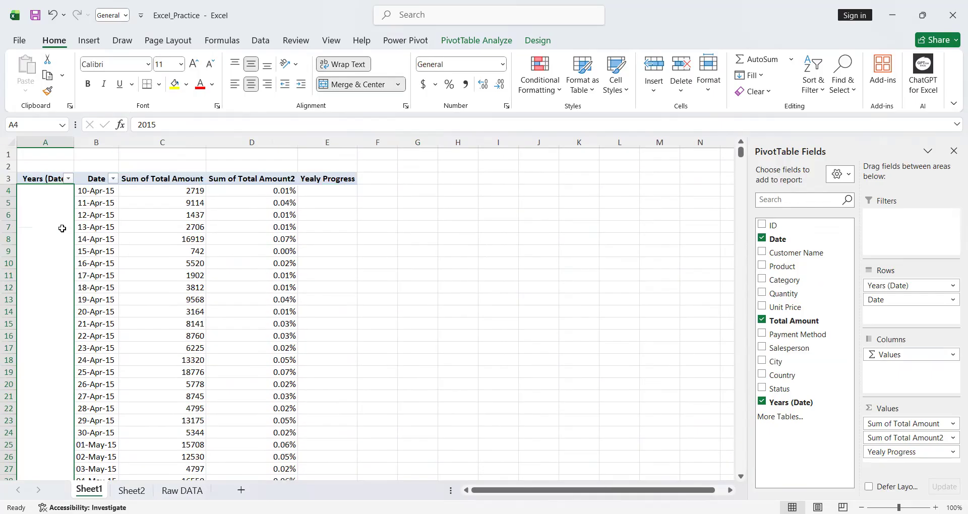
click(68, 178)
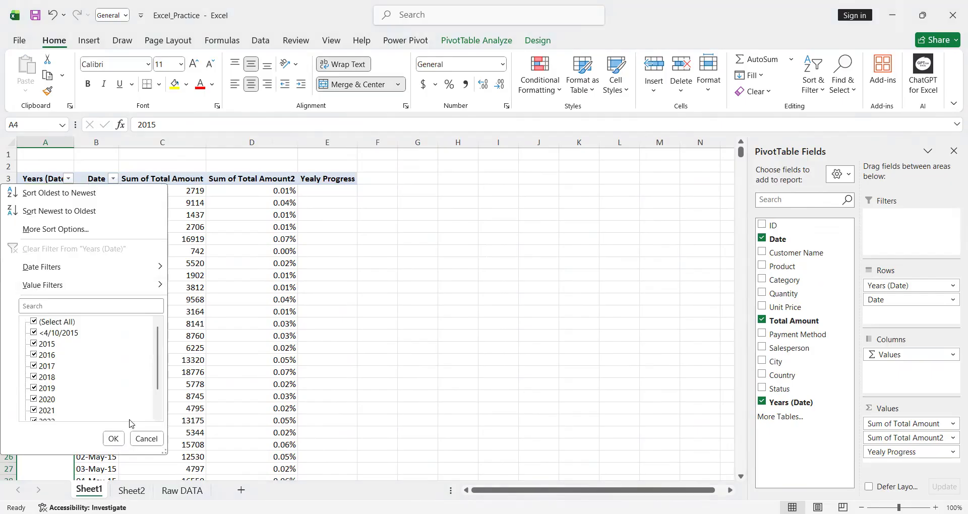
click(110, 438)
click(85, 248)
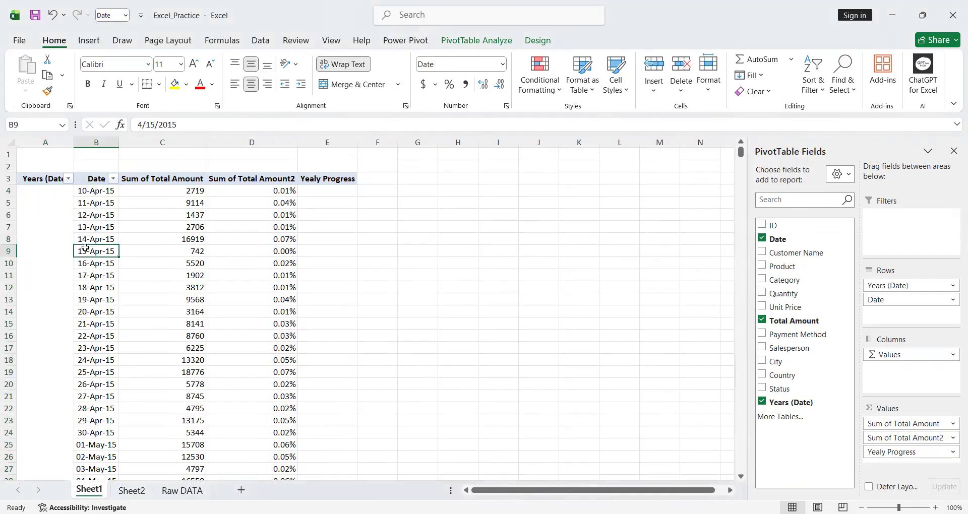
- Group the dates of the Sheet1 PivotTable by Years only
click(55, 244)
right_click(55, 244)
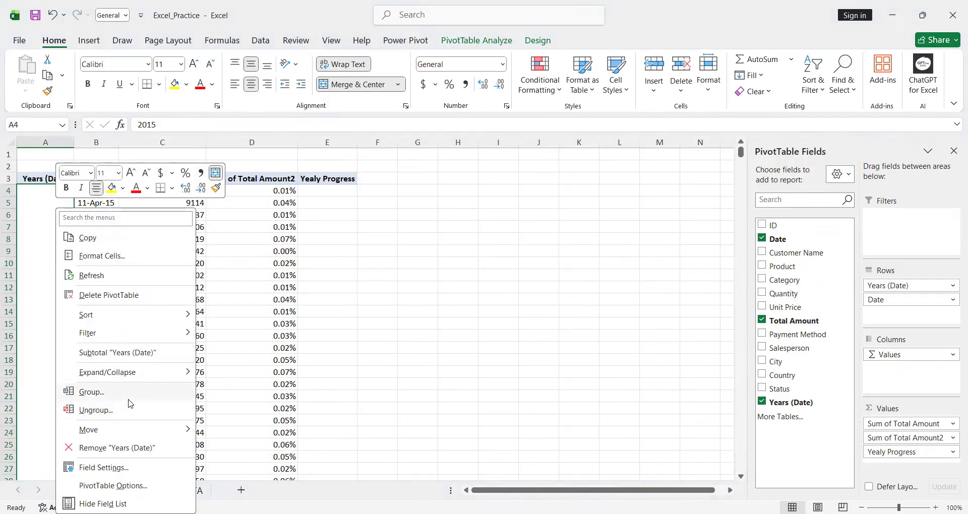
click(143, 397)
click(68, 432)
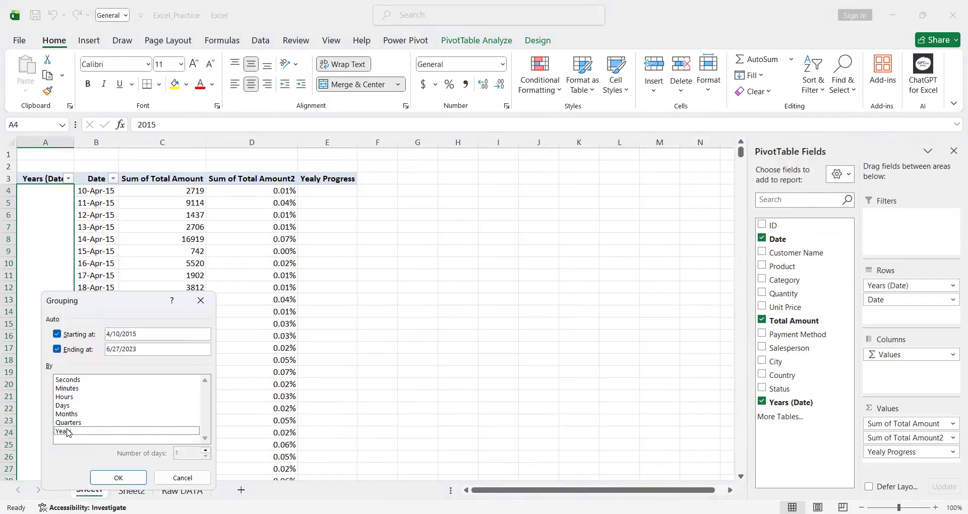
click(68, 433)
click(123, 475)
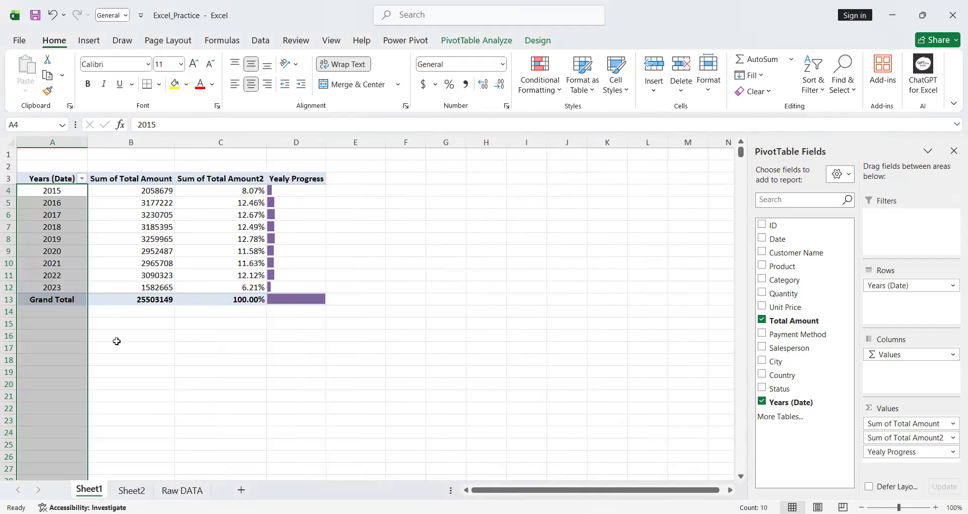
- Add Product as a row field beneath Years (Date) in the Sheet1 PivotTable
click(117, 338)
click(126, 248)
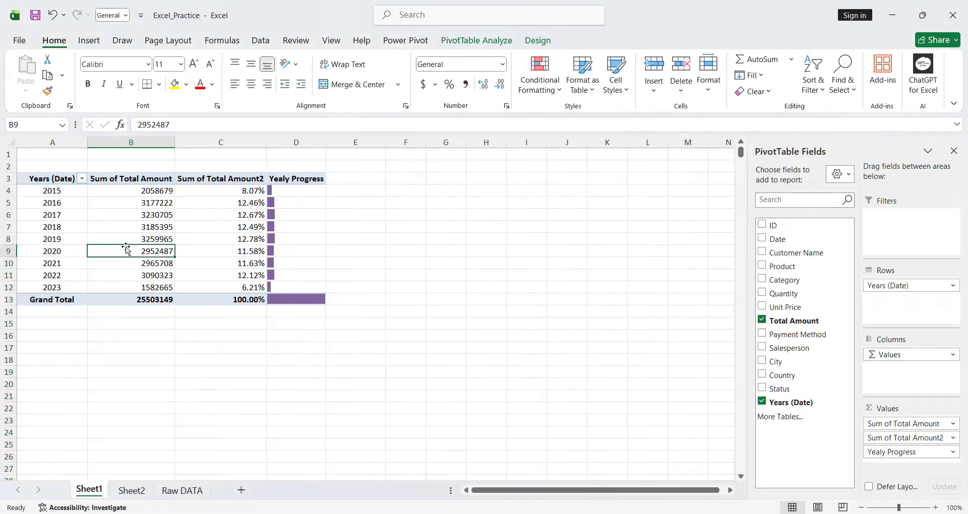
click(202, 248)
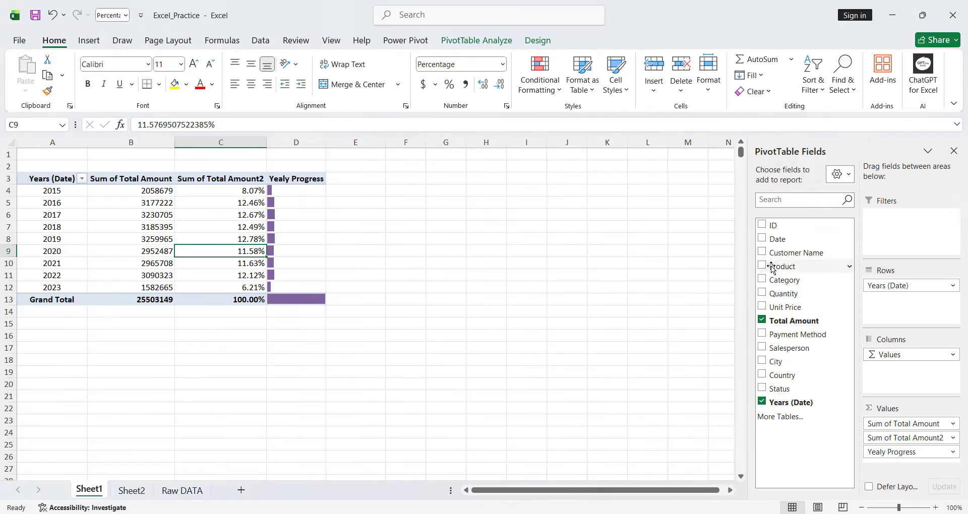
drag(779, 265, 888, 305)
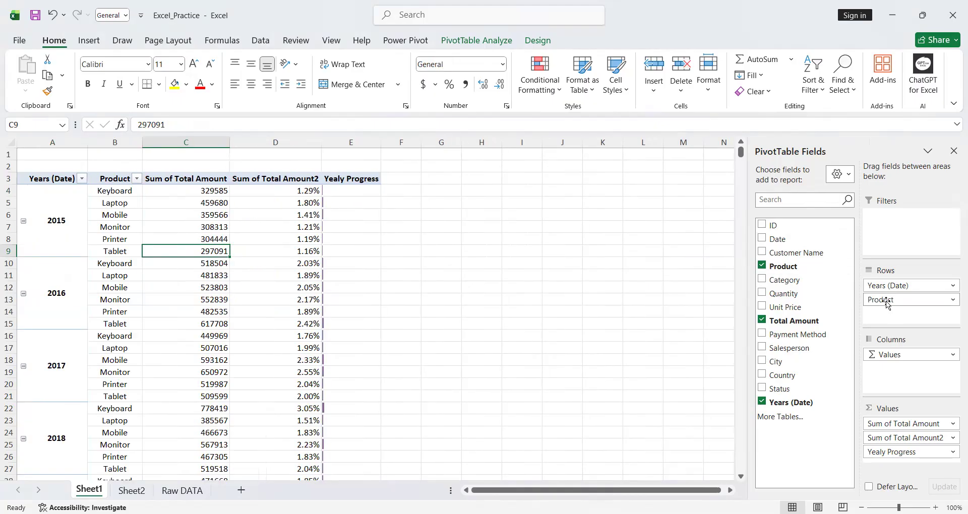
click(954, 300)
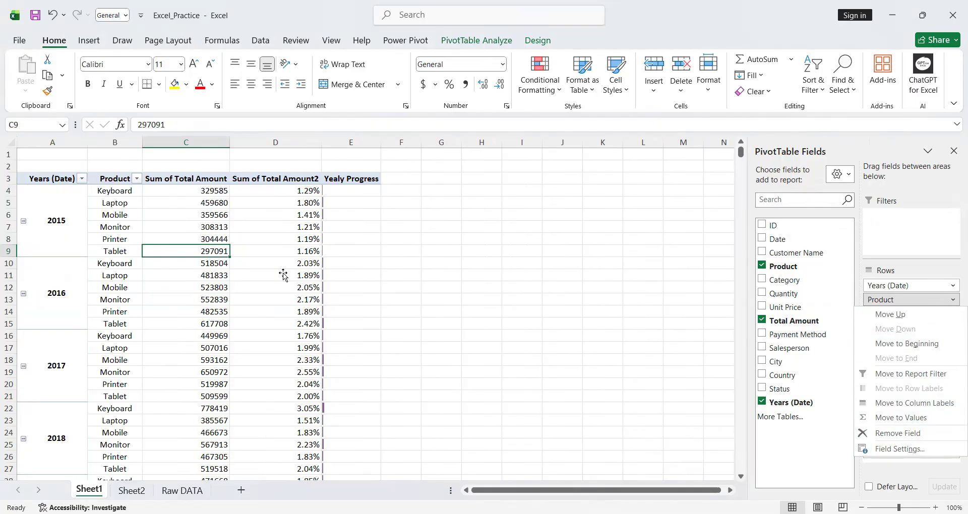
click(111, 250)
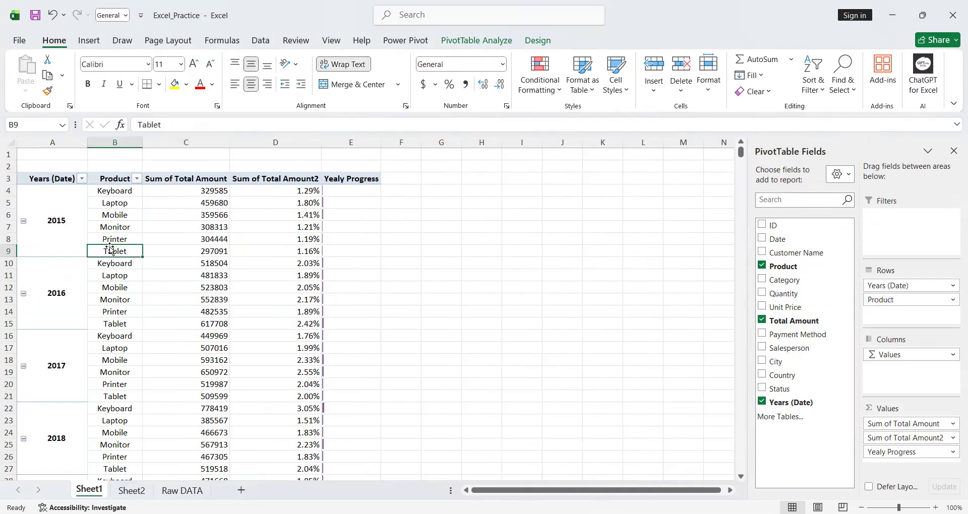
- Filter Product to the top 3 items by Sum of Total Amount within each year
click(114, 207)
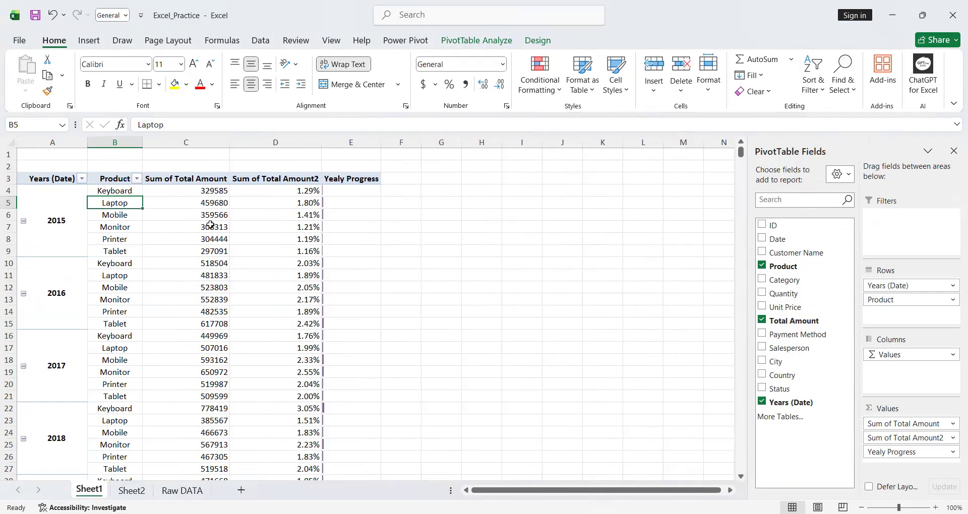
click(77, 225)
click(102, 236)
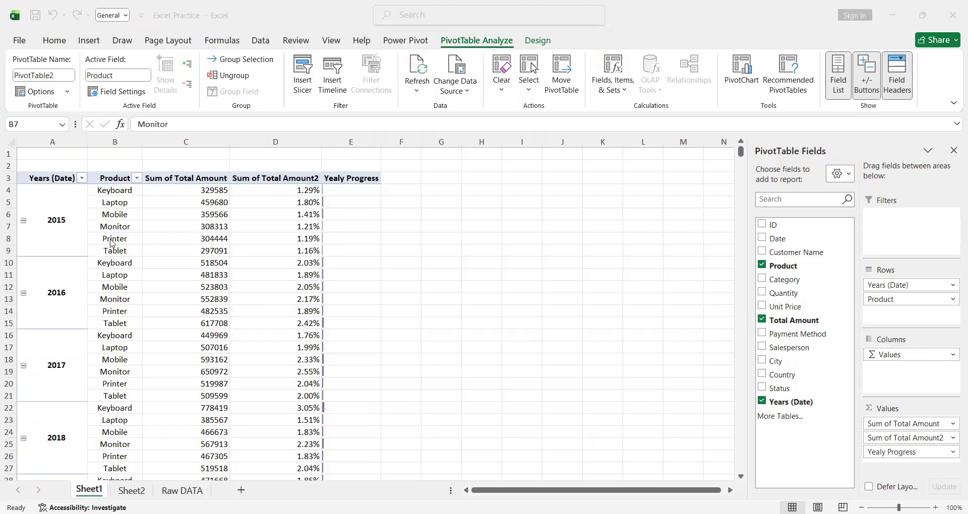
right_click(110, 226)
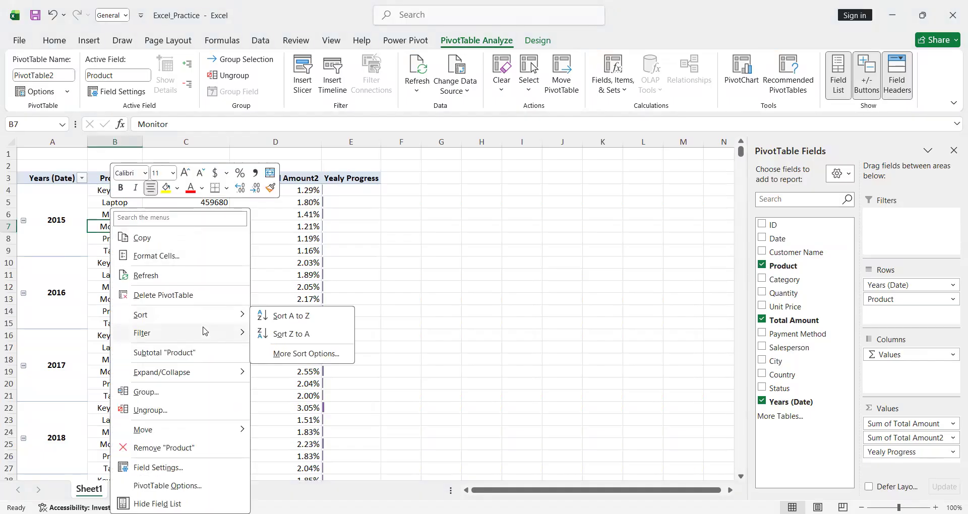
mouse_move(204, 331)
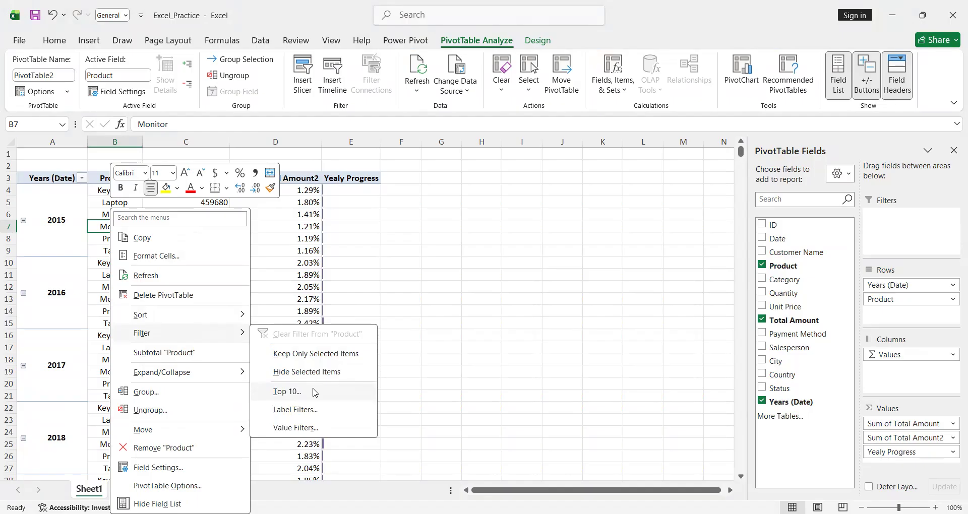
click(315, 393)
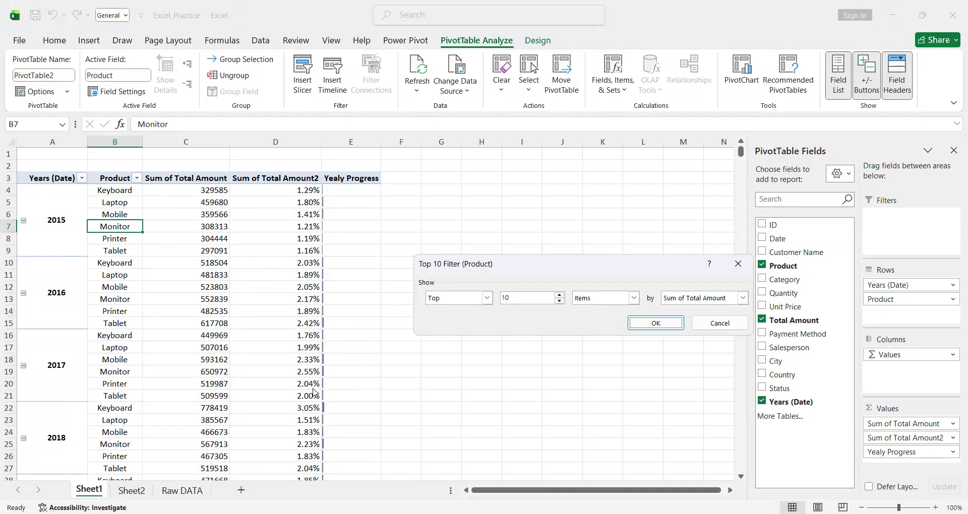
double_click(519, 298)
text(3)
click(658, 324)
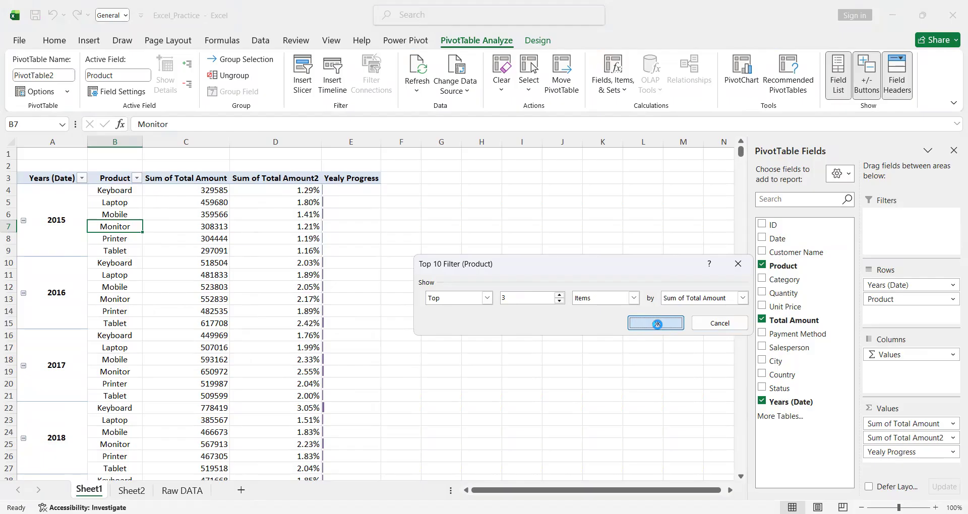
drag(122, 192, 122, 213)
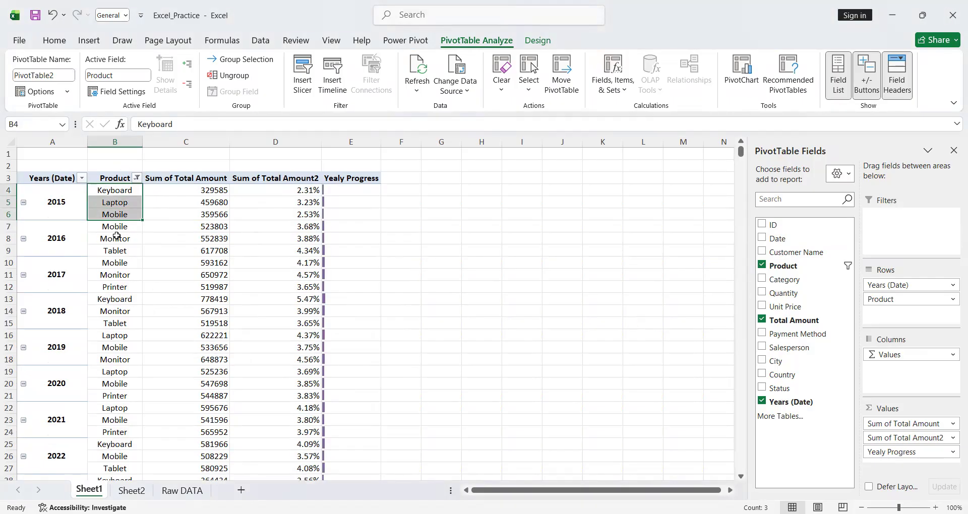
click(116, 237)
click(117, 205)
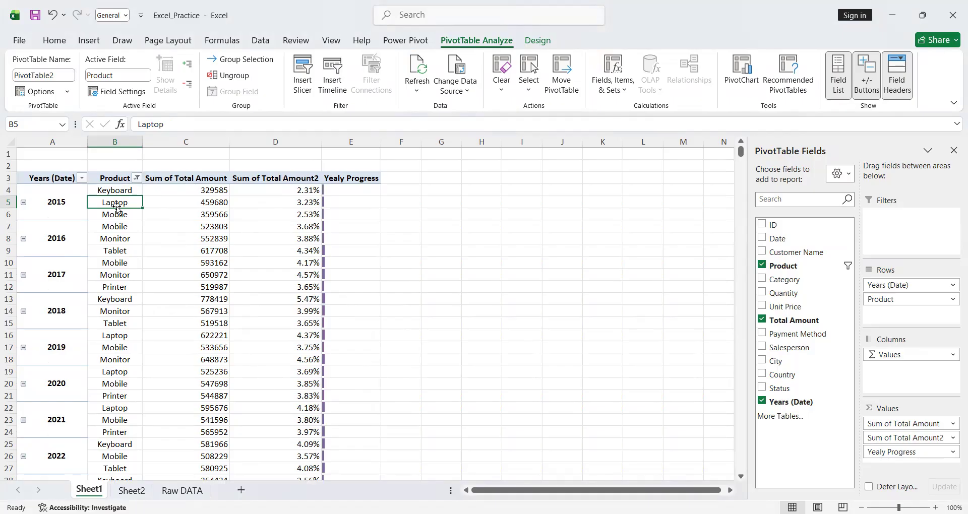
- Change the Product filter to the top 1 item by Sum of Total Amount within each year
click(114, 247)
right_click(115, 247)
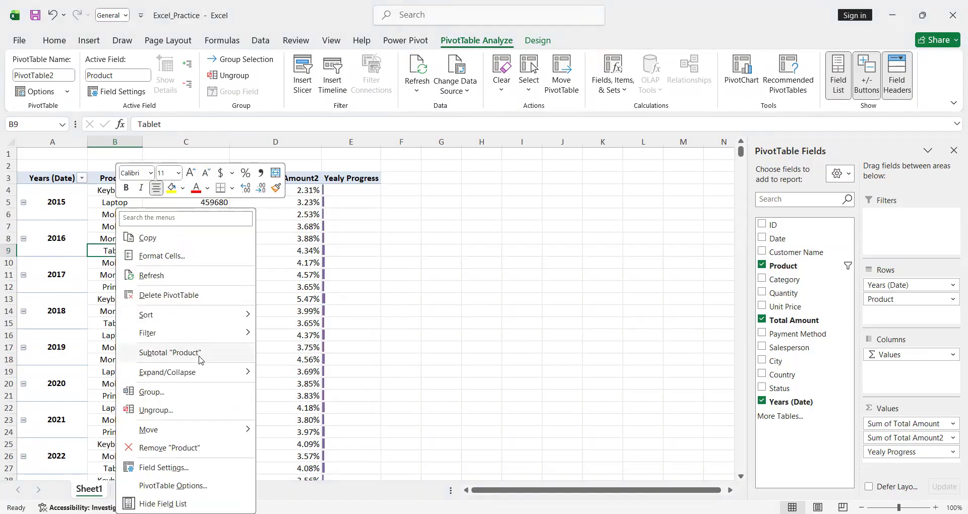
mouse_move(206, 328)
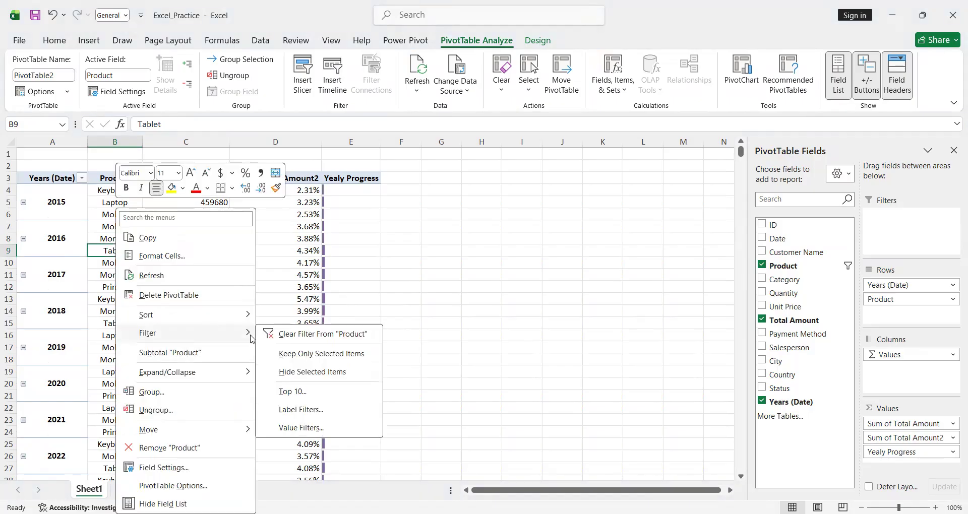
click(301, 392)
text(3)
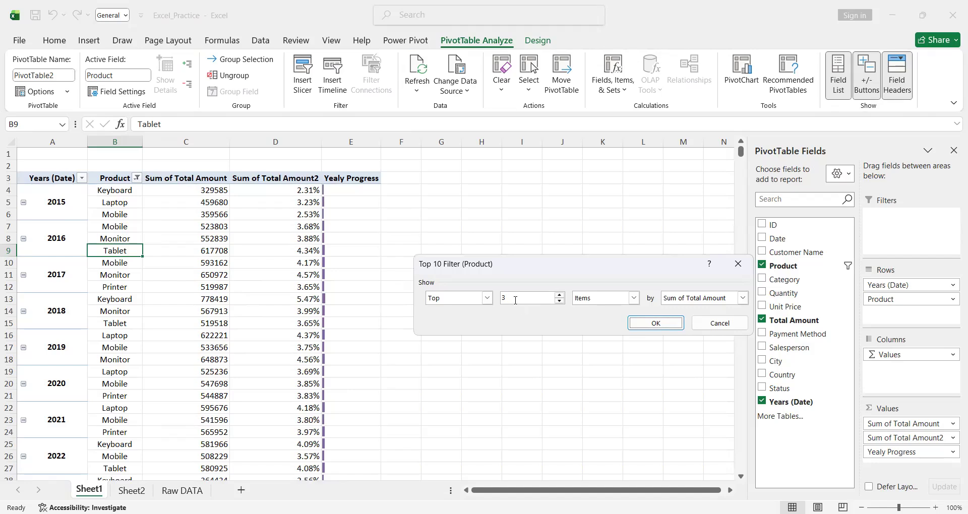
key(BackSpace)
text(1)
click(643, 327)
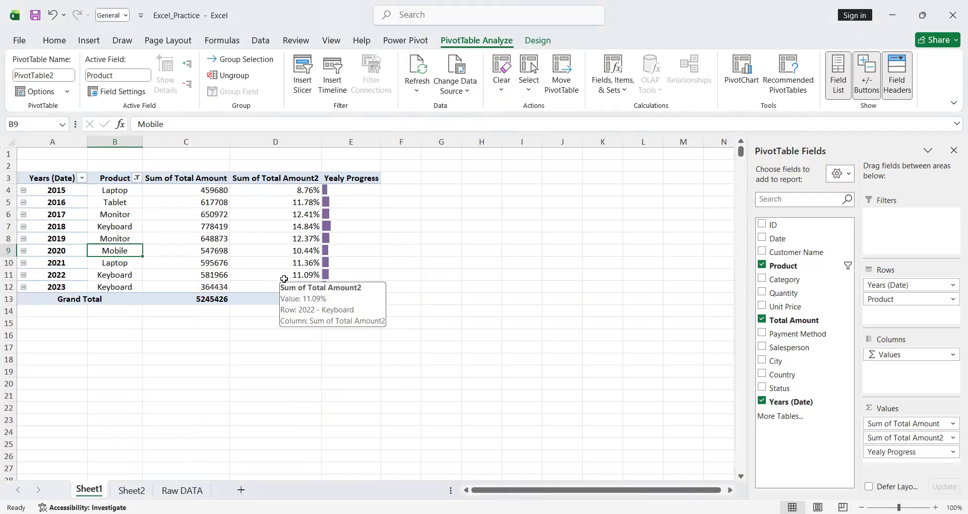
click(128, 229)
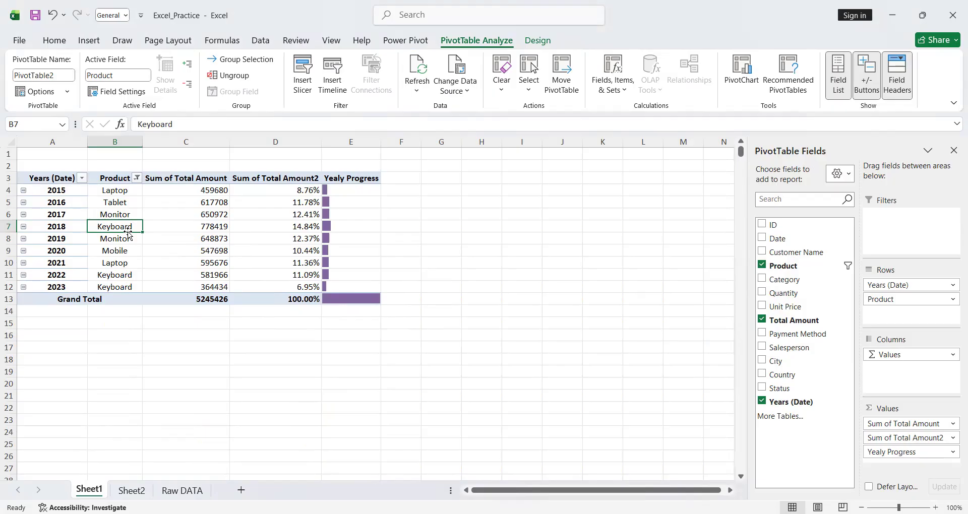
- Review the Layout & Format and Totals & Filters settings in the Sheet1 PivotTable's options without changing them
click(65, 214)
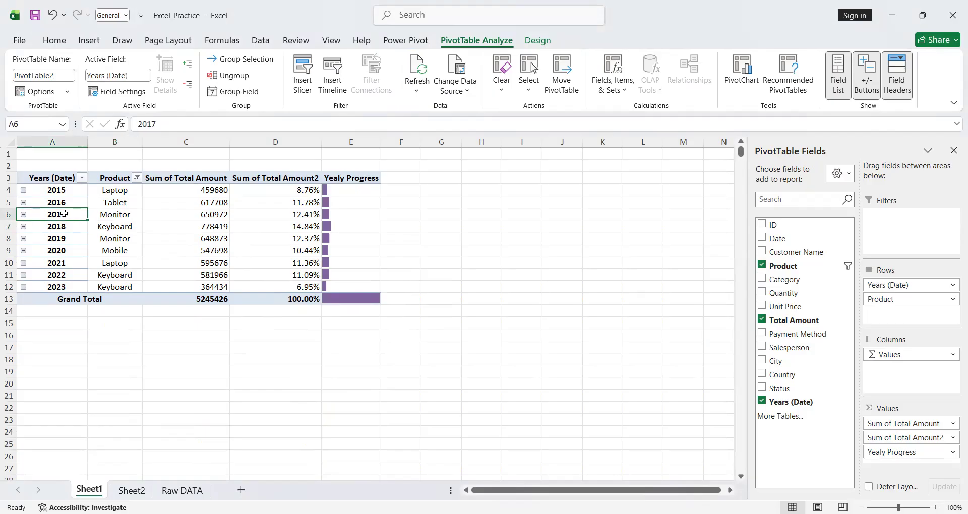
right_click(65, 214)
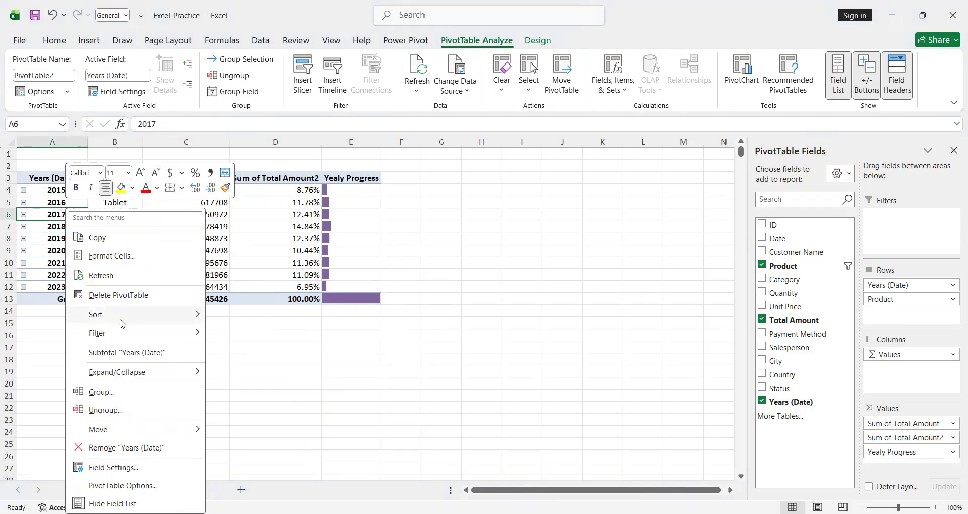
click(129, 485)
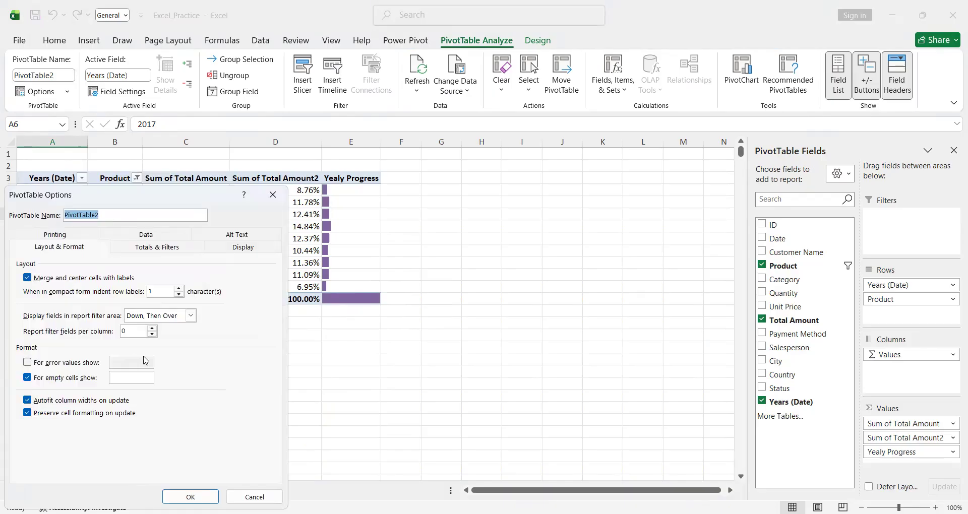
click(146, 246)
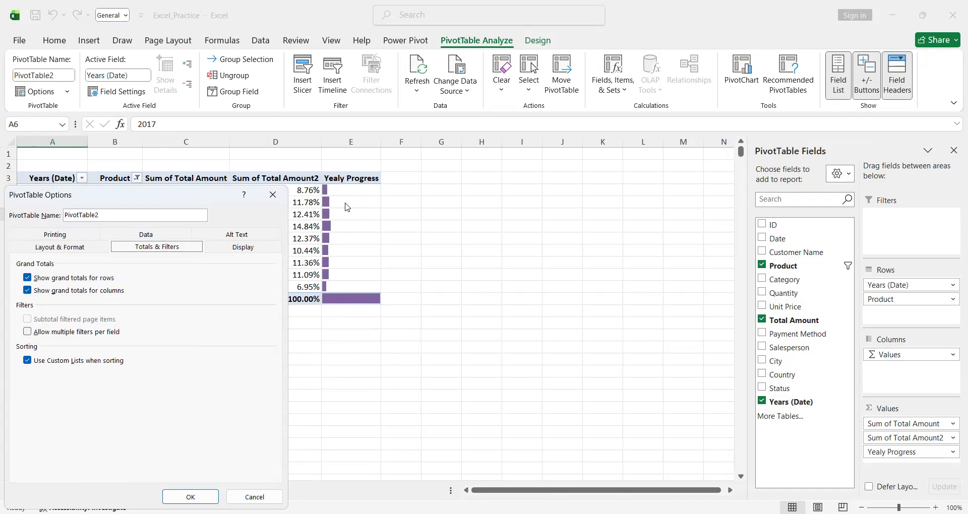
click(273, 195)
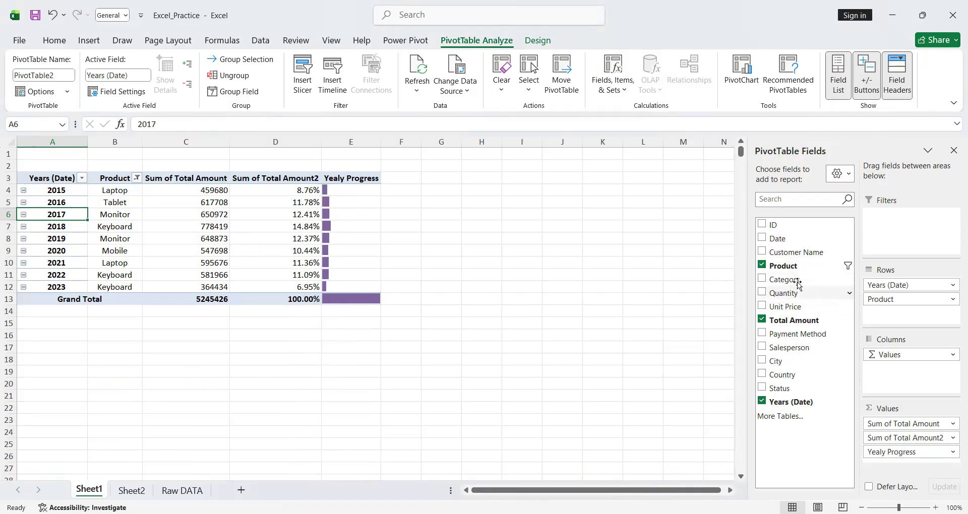
- Add Customer Name as a report filter to the Sheet1 PivotTable and check its list of selectable items
drag(780, 257, 920, 230)
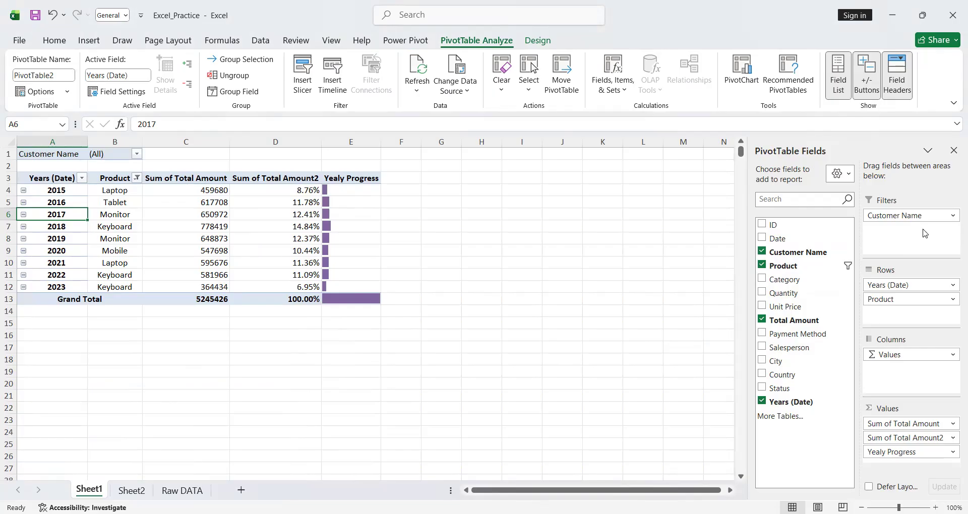
click(136, 154)
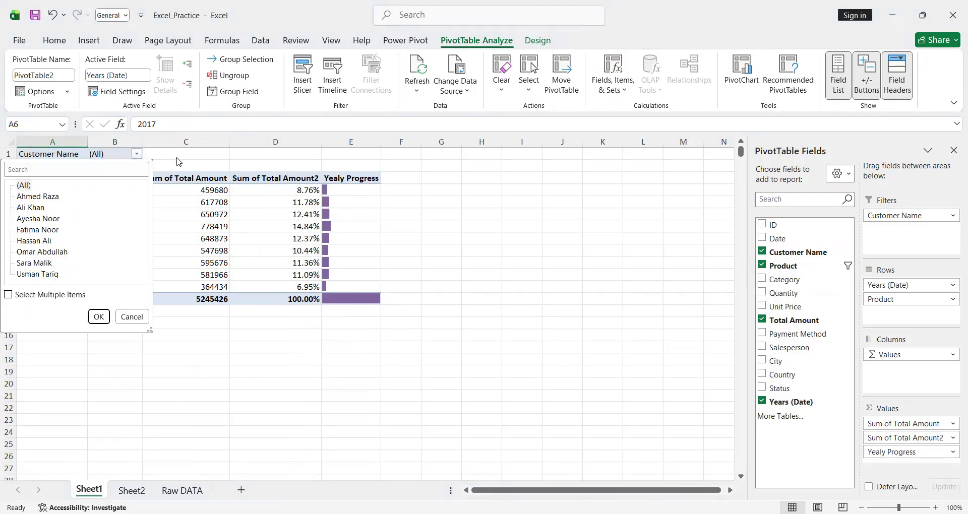
click(76, 155)
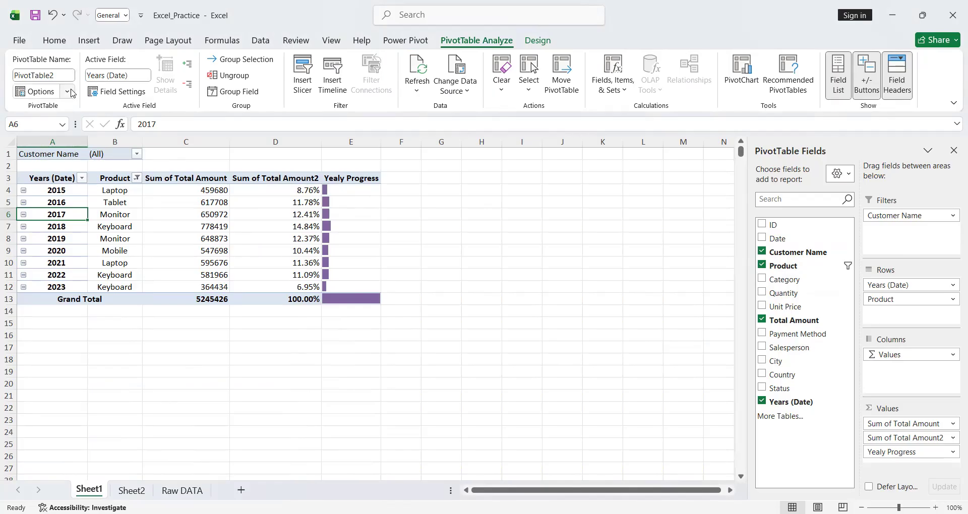
- Generate a separate worksheet for every customer with Show Report Filter Pages on Customer Name
click(73, 94)
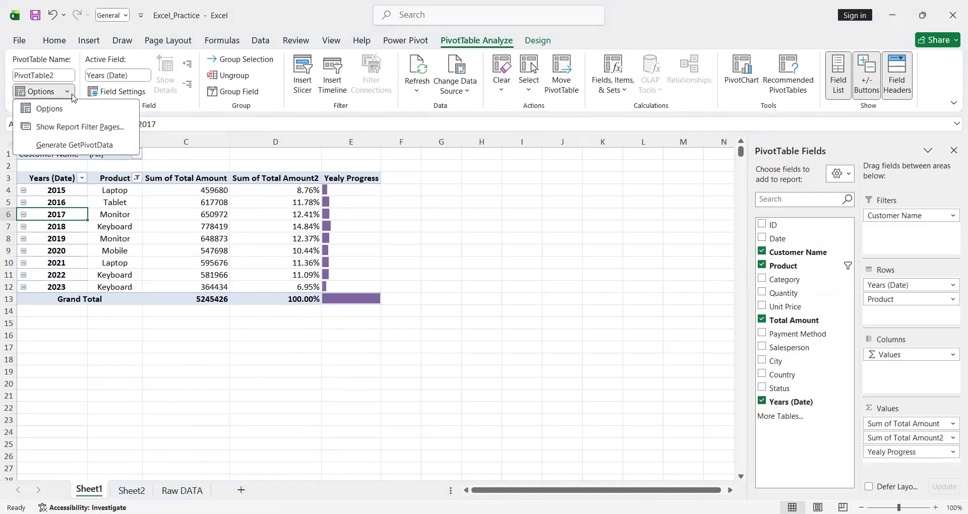
click(83, 130)
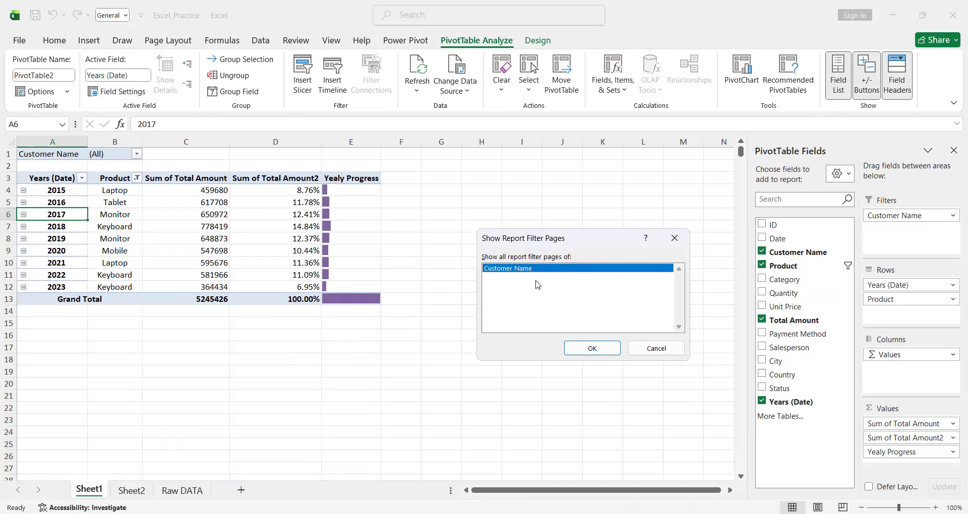
click(592, 348)
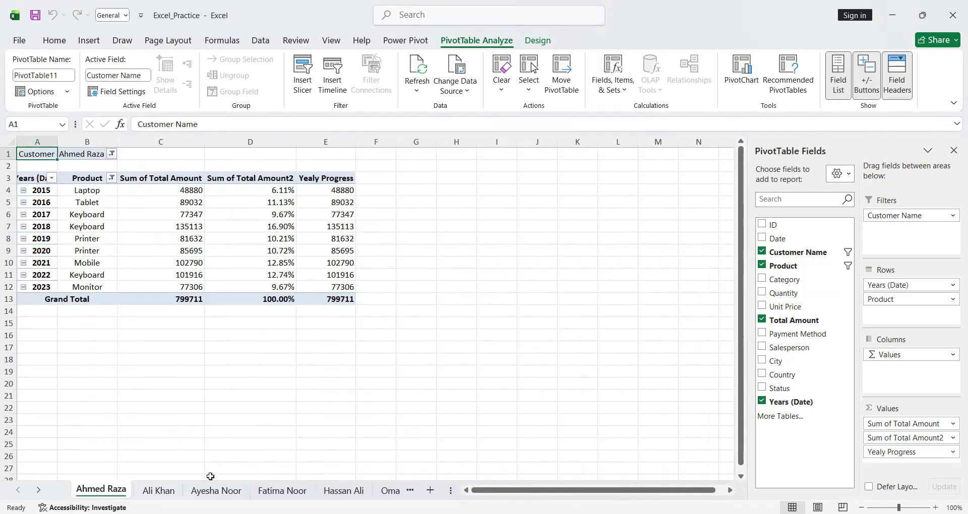
- Look through the generated customer sheets to compare each customer's top product per year
click(171, 488)
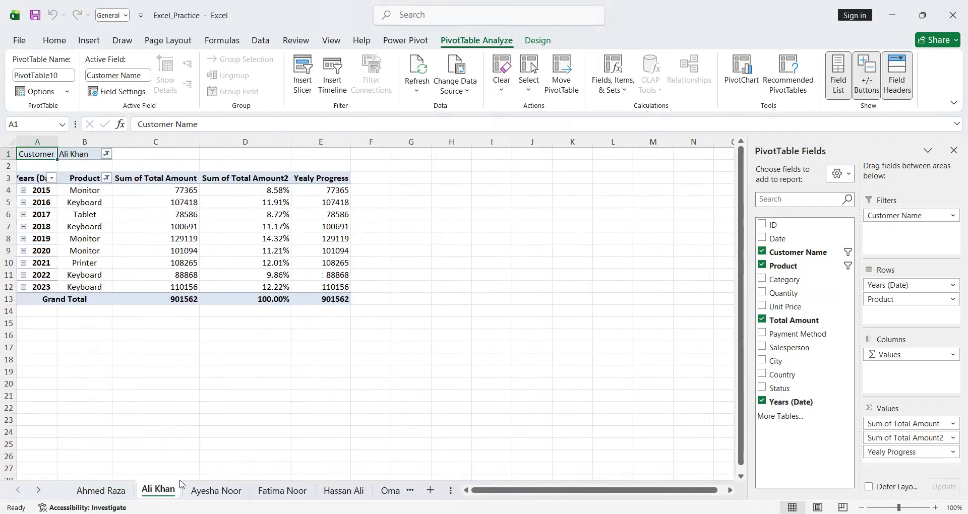
click(218, 492)
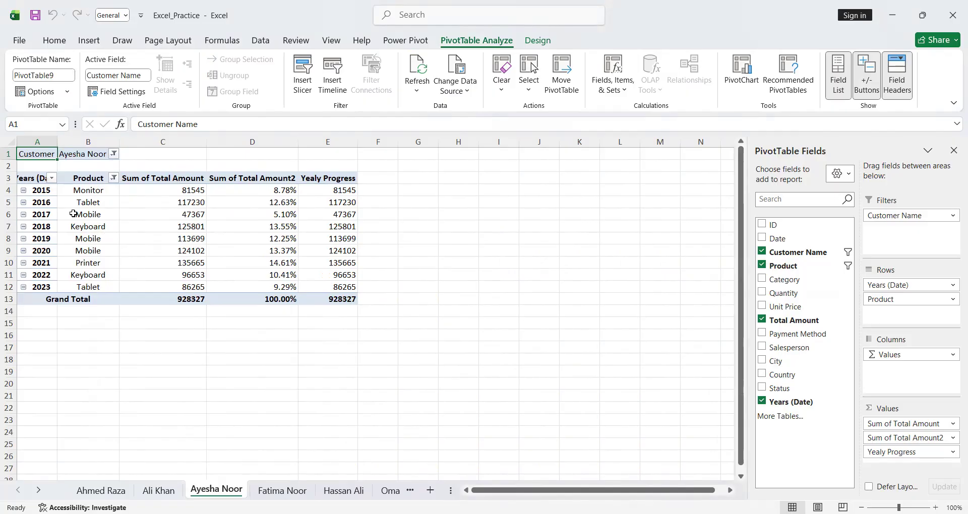
click(23, 190)
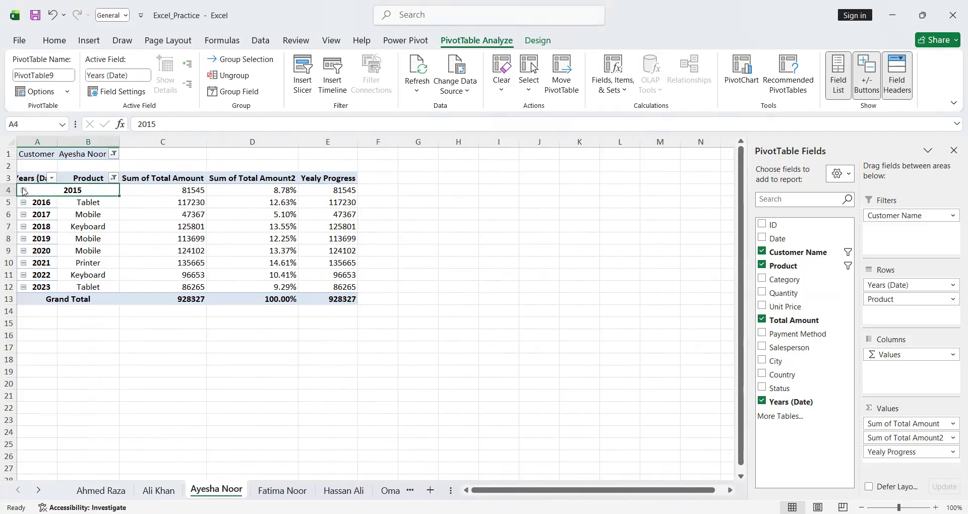
click(24, 191)
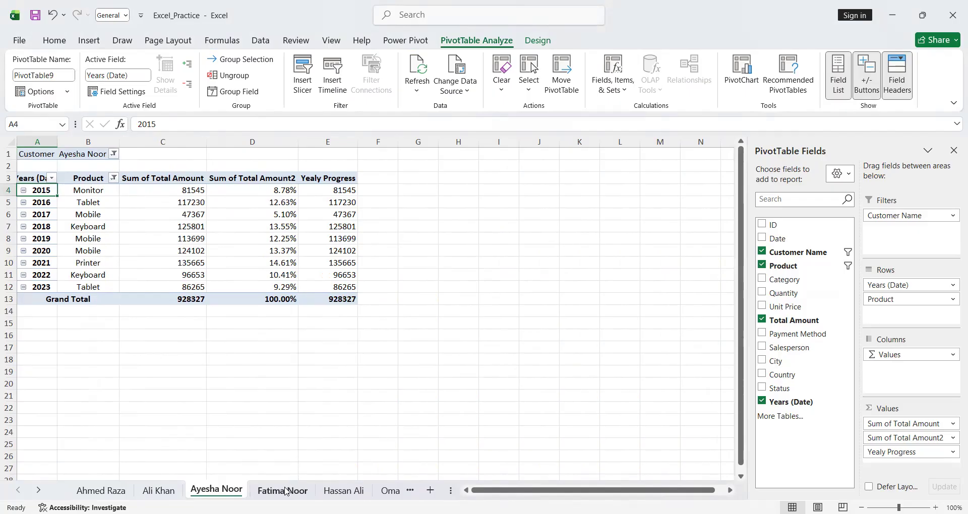
click(308, 492)
click(334, 492)
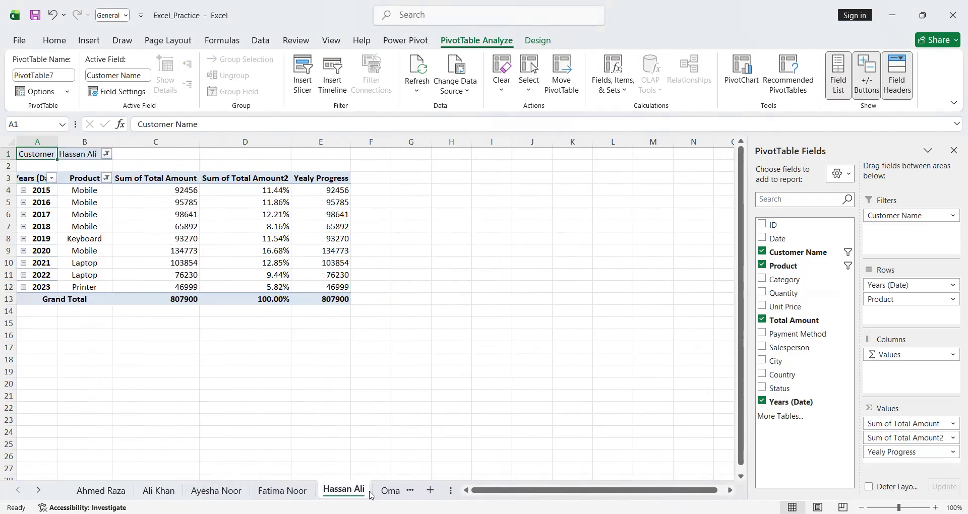
scroll(371, 495, right, 3)
scroll(371, 496, left, 3)
click(159, 491)
click(101, 489)
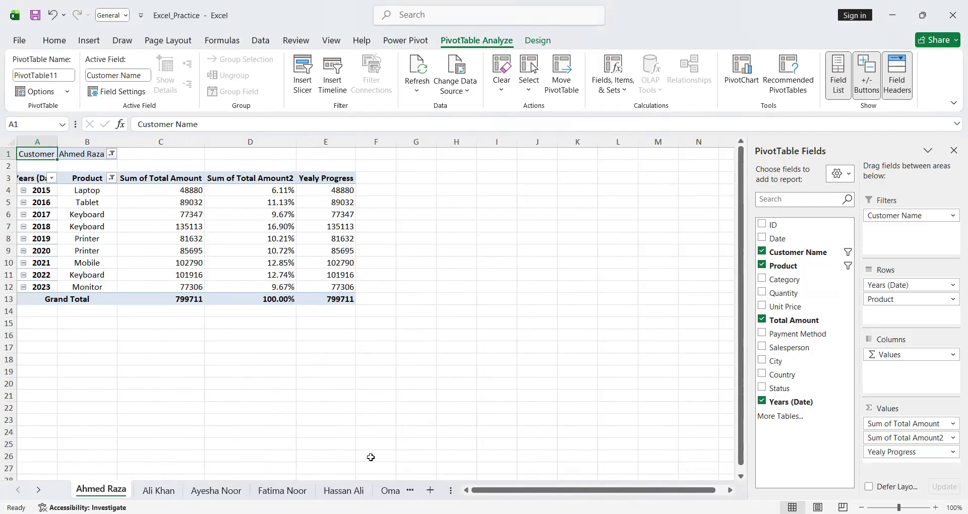
click(411, 492)
click(411, 492)
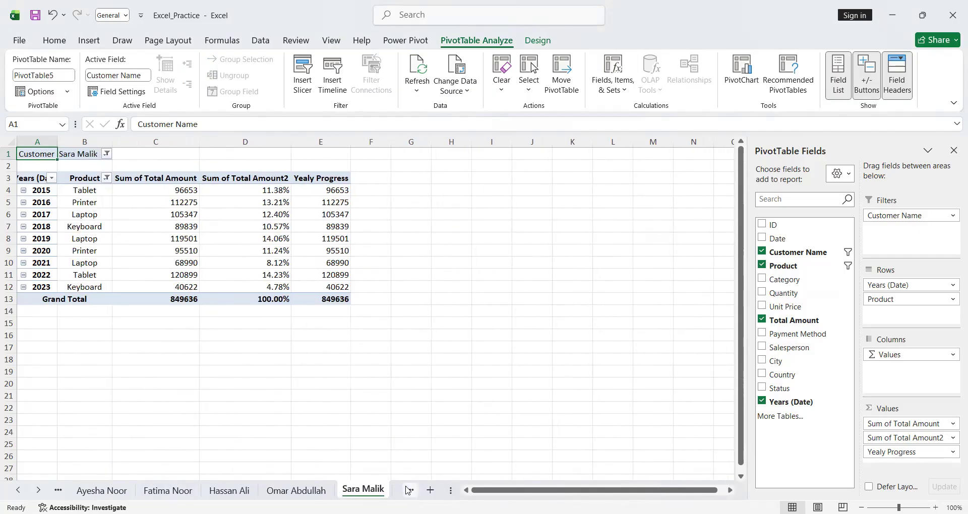
- Return to Sheet1 and change the Product filter to the top 10 items by Sum of Total Amount
click(409, 490)
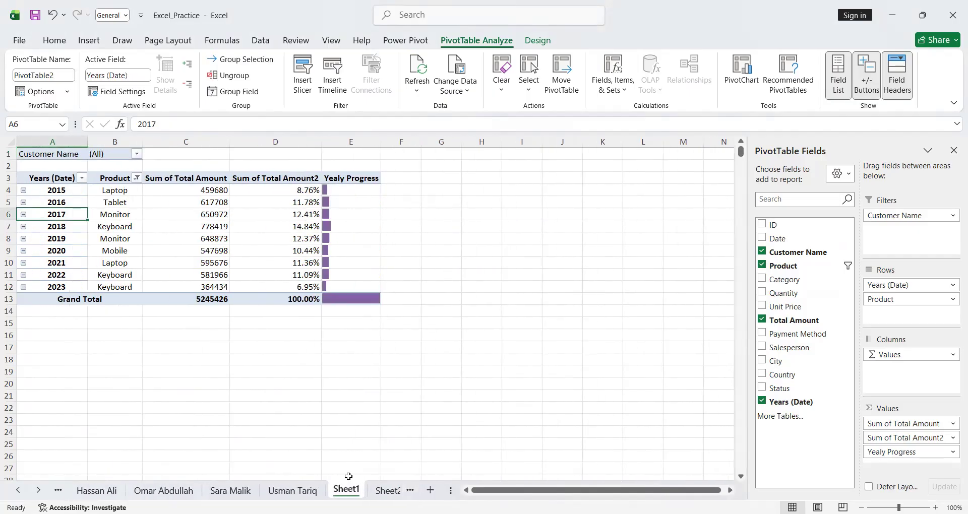
click(101, 202)
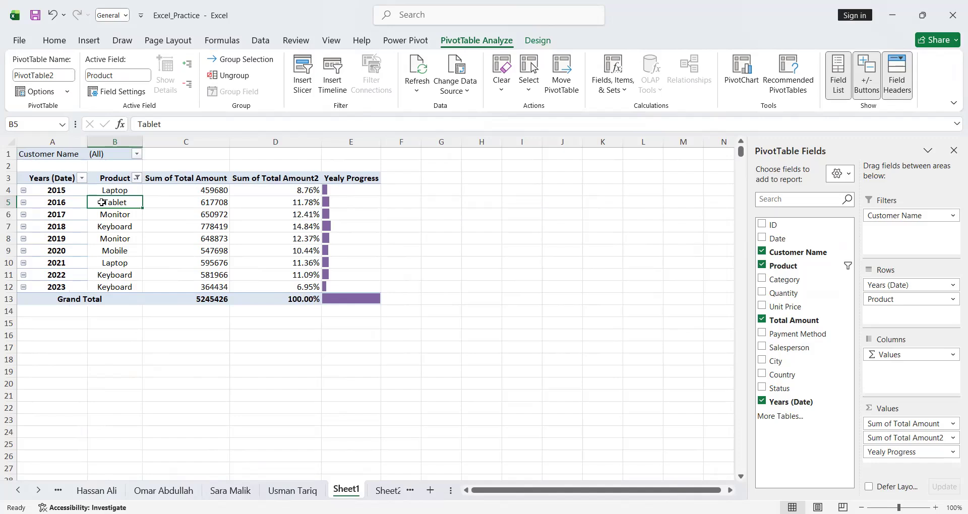
right_click(102, 203)
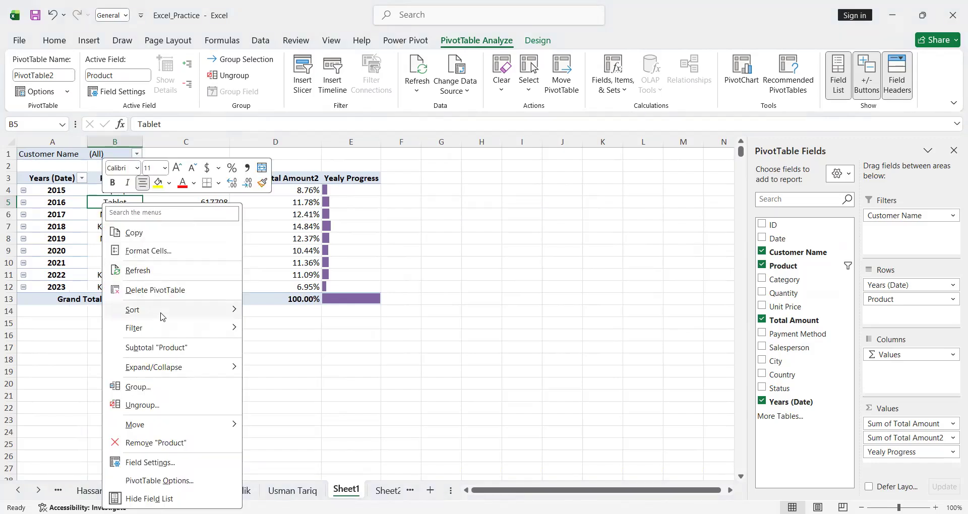
mouse_move(182, 325)
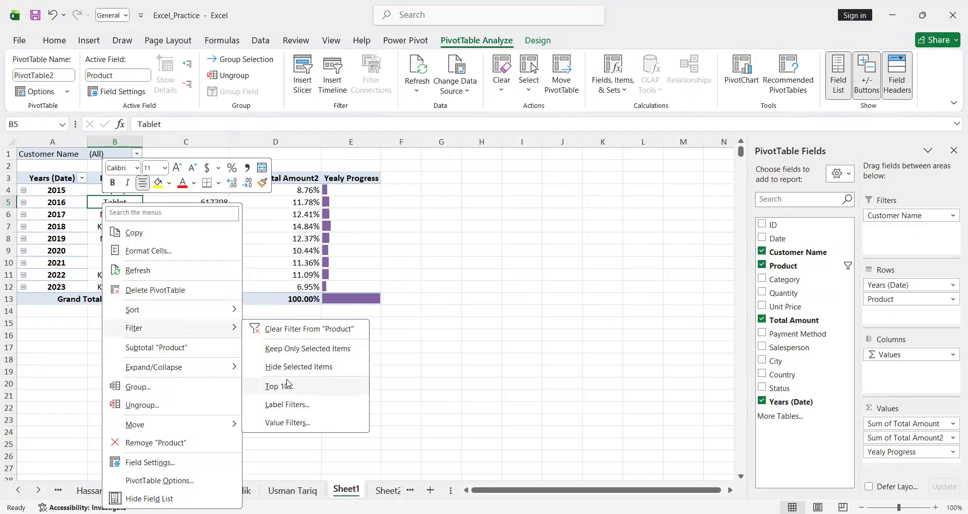
click(287, 385)
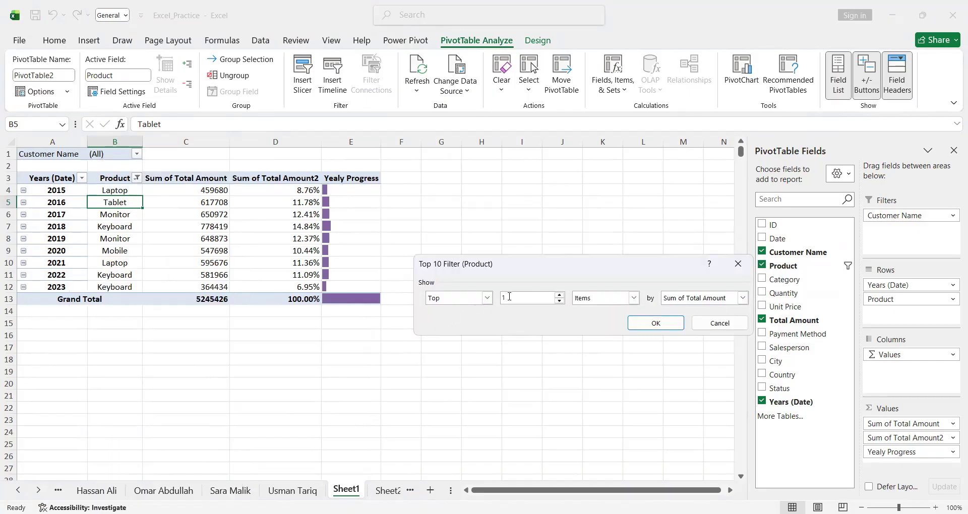
text(0)
click(643, 323)
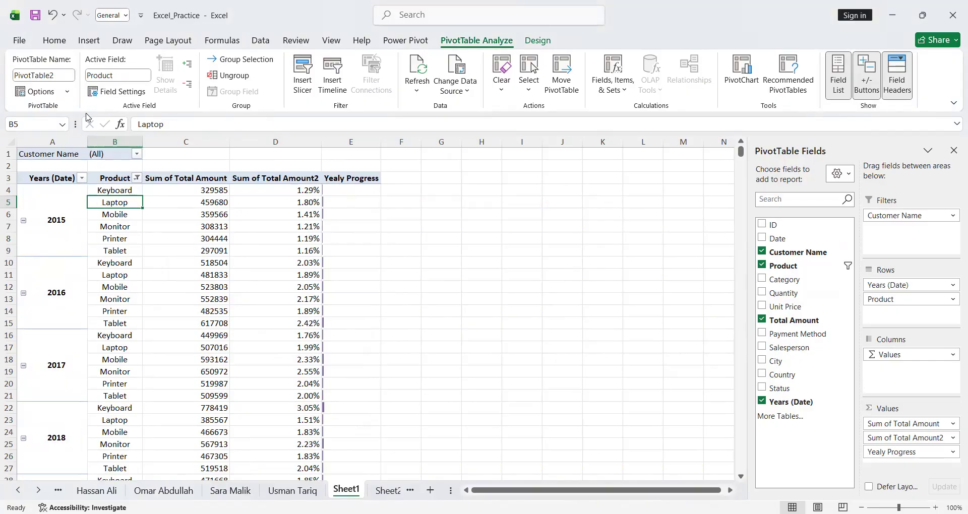
- Run Show Report Filter Pages on Customer Name again to create customer sheets with the expanded product list
click(70, 93)
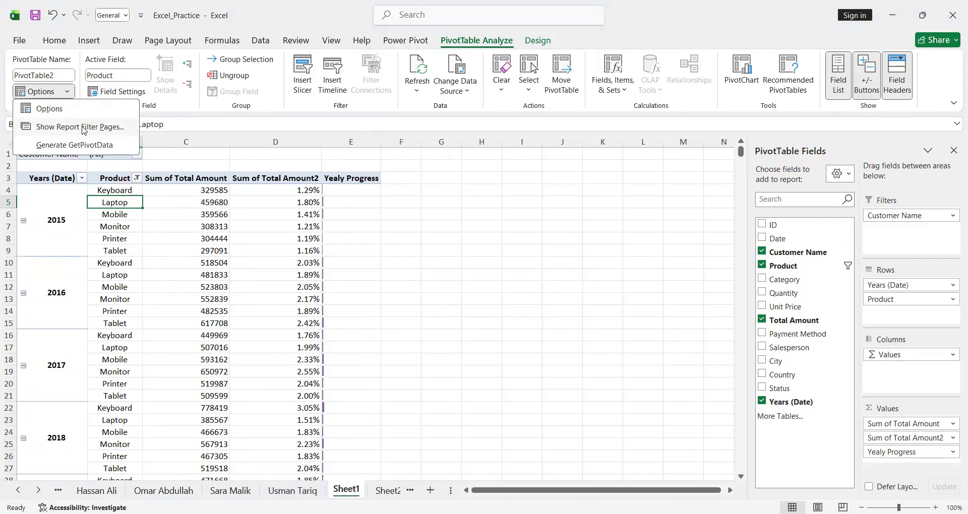
click(84, 127)
click(583, 349)
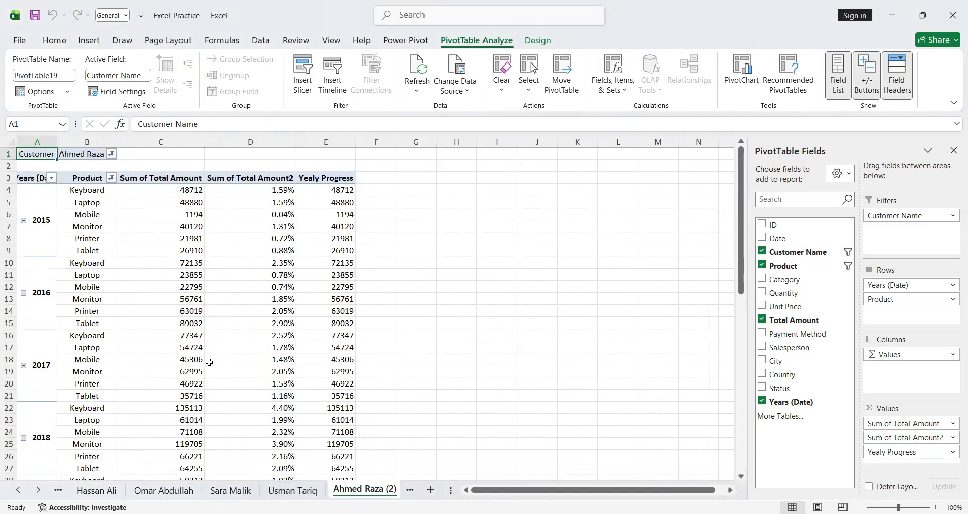
- Examine the second set of customer sheets and their yearly product breakdowns
click(77, 154)
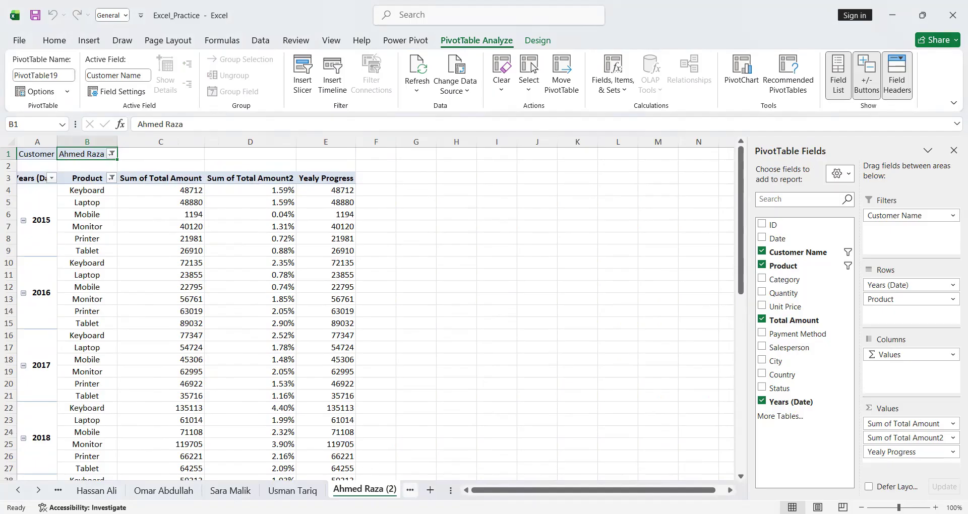
click(410, 490)
click(410, 490)
click(310, 491)
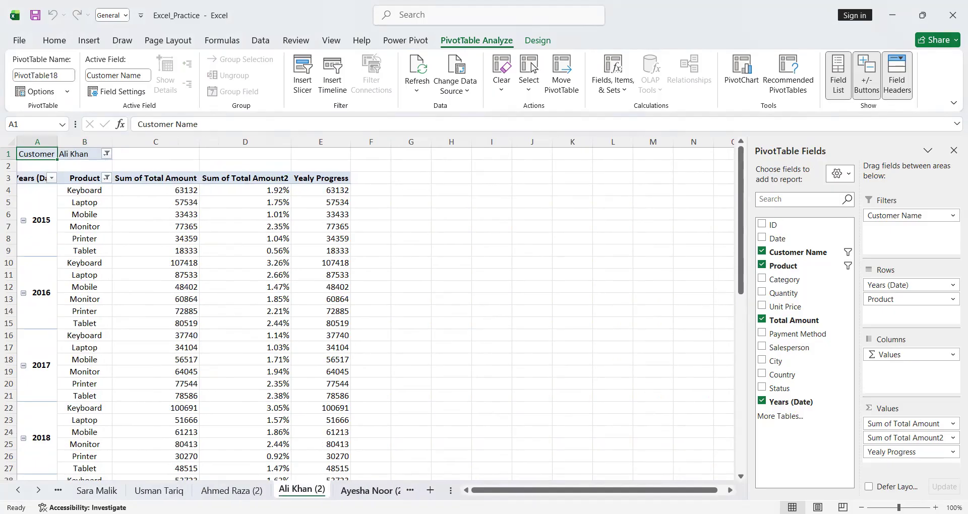
scroll(232, 329, down, 8)
scroll(233, 331, up, 6)
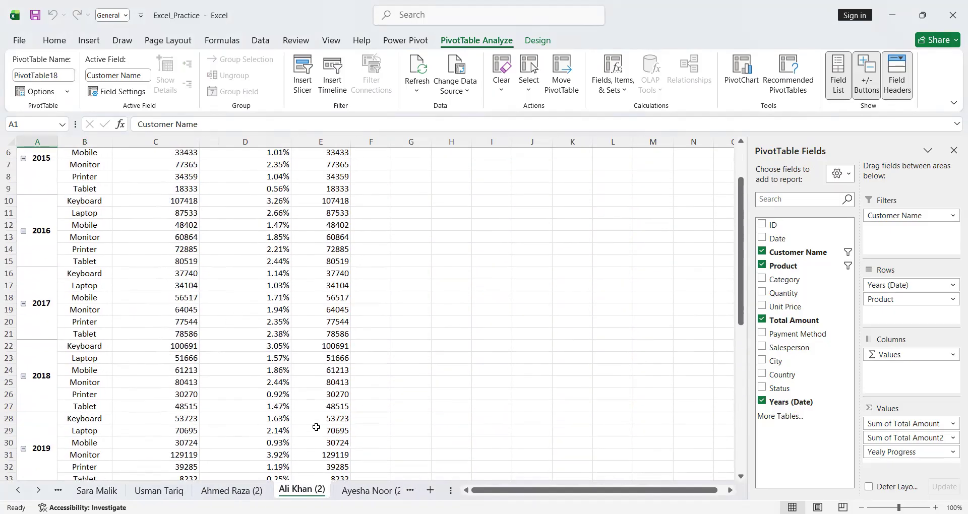
click(363, 491)
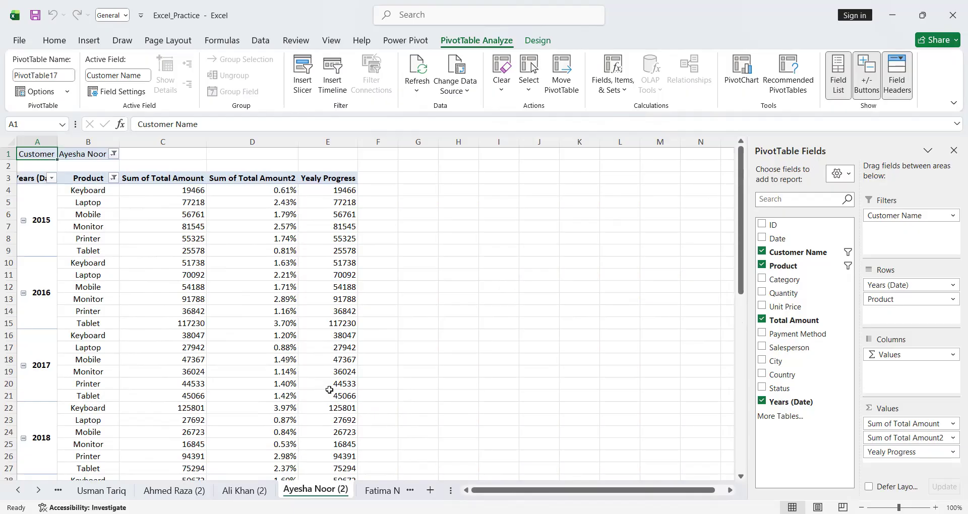
mouse_move(330, 390)
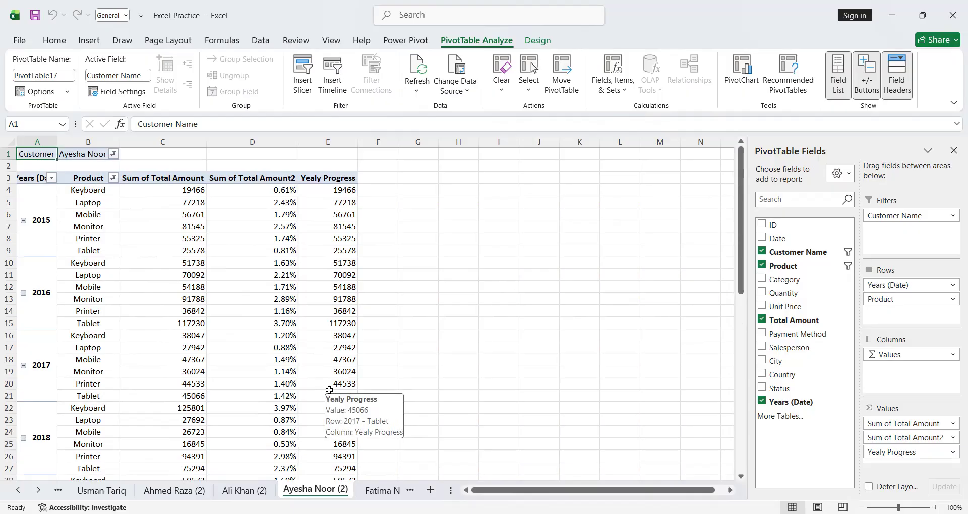